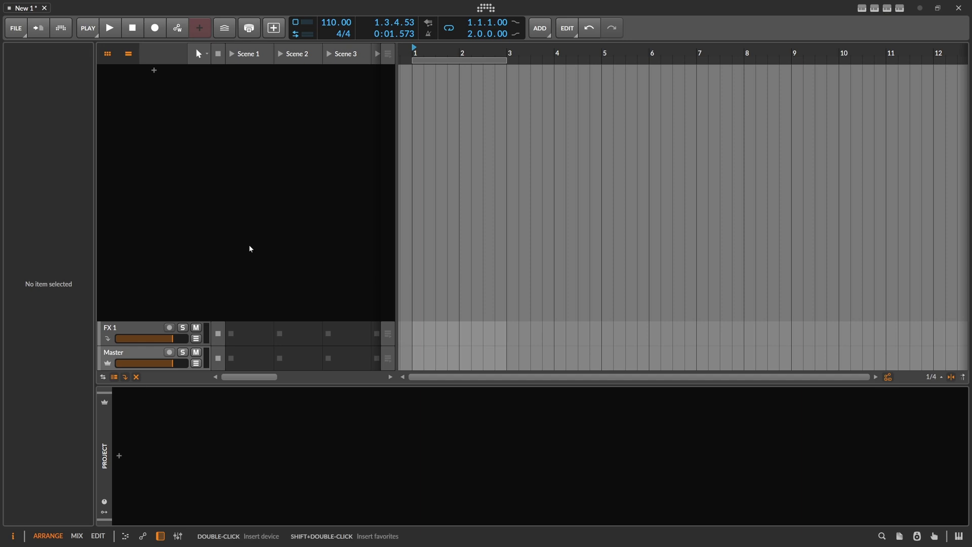
Add a new instrument track and load the Polymer synth onto it
{"action": "double_click", "coordinate": [250, 247]}
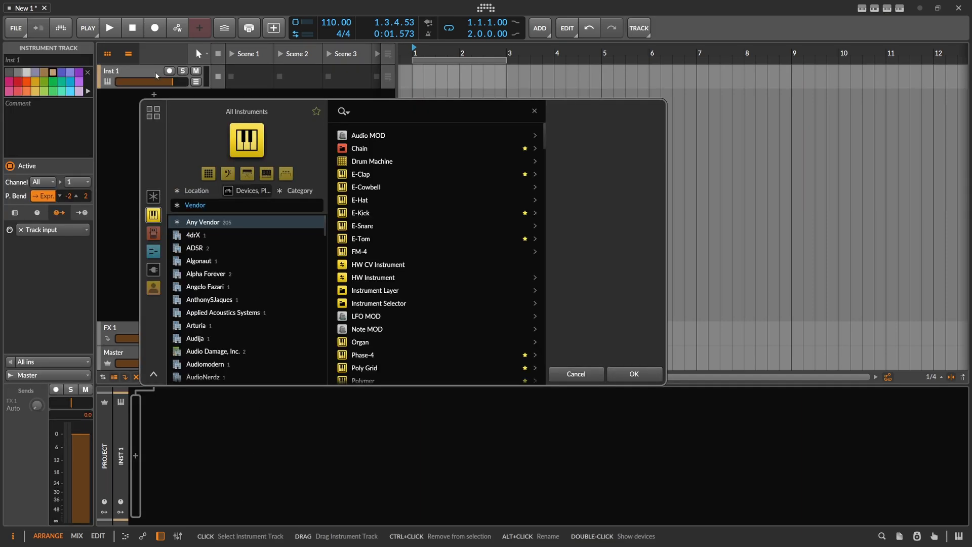
{"action": "type", "text": "polymer"}
{"action": "key", "text": "Down"}
{"action": "key", "text": "Return"}
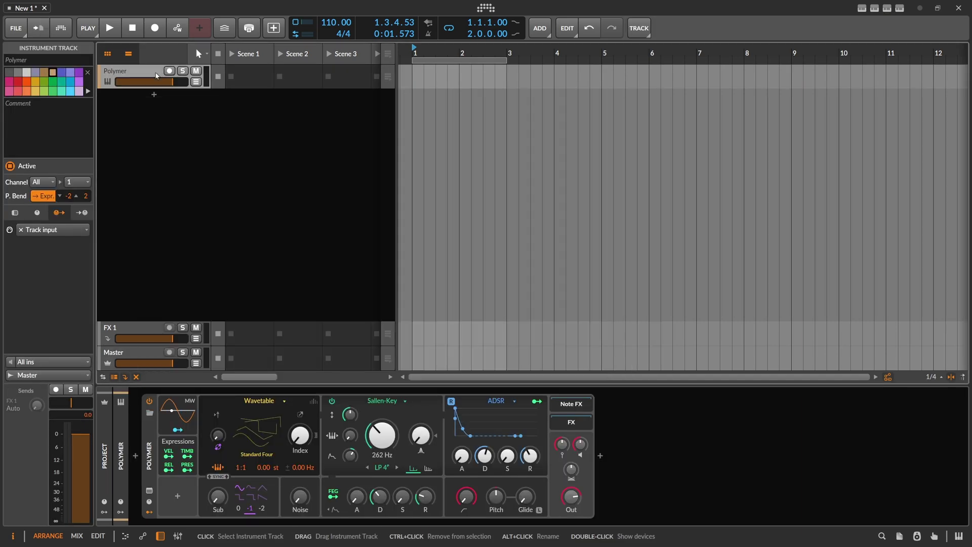
Create a two-bar clip on the Polymer track holding one C3 note that spans both bars
{"action": "double_click", "coordinate": [424, 77]}
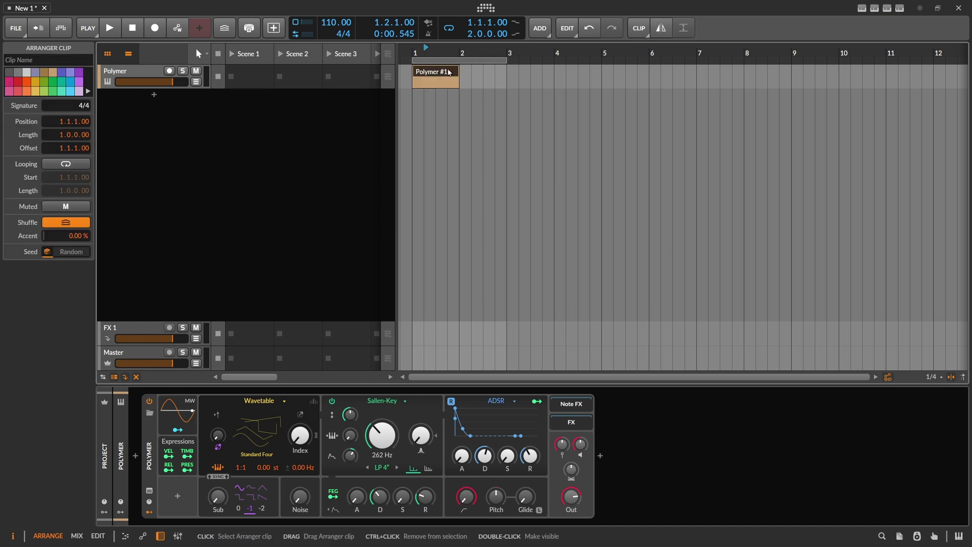
{"action": "left_click_drag", "start_coordinate": [423, 53], "coordinate": [423, 67]}
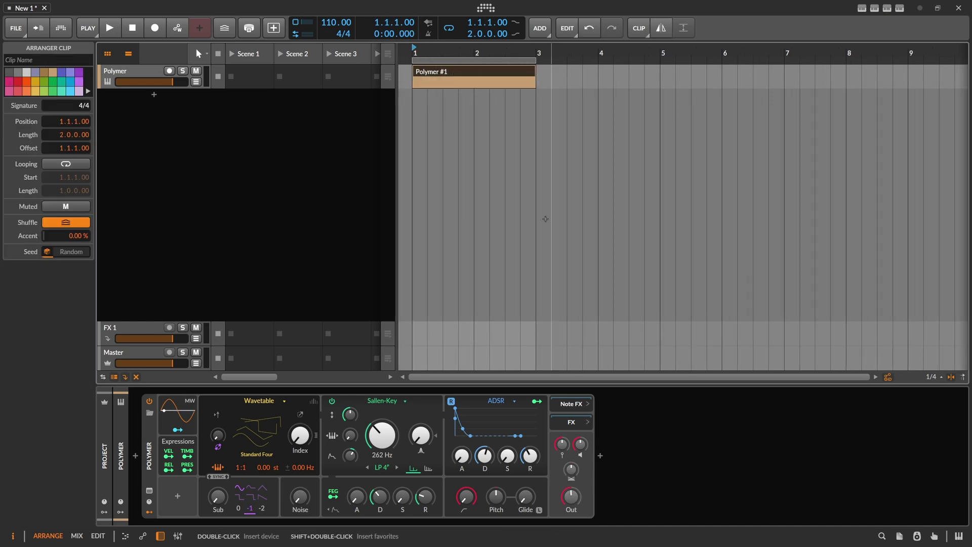
{"action": "double_click", "coordinate": [442, 77]}
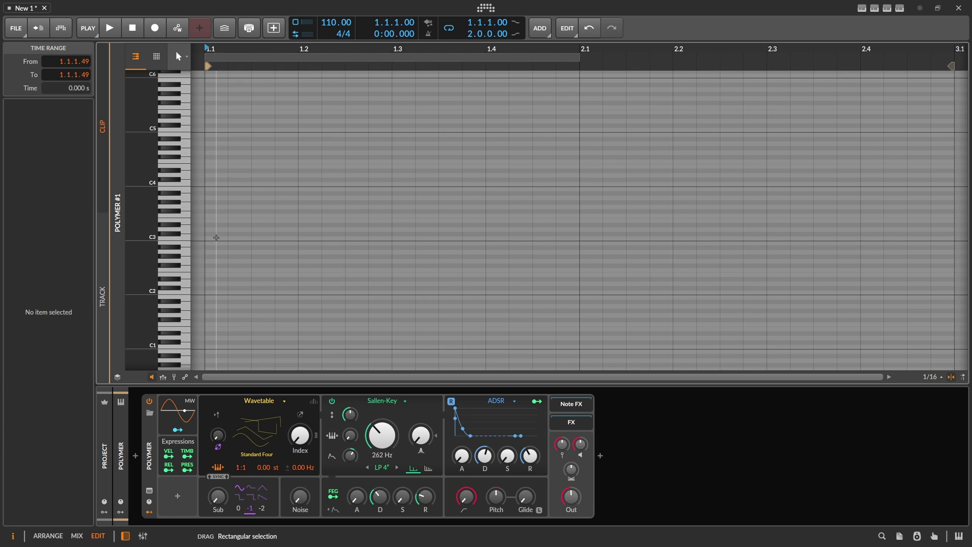
{"action": "left_click", "coordinate": [216, 238]}
{"action": "left_click", "coordinate": [228, 239]}
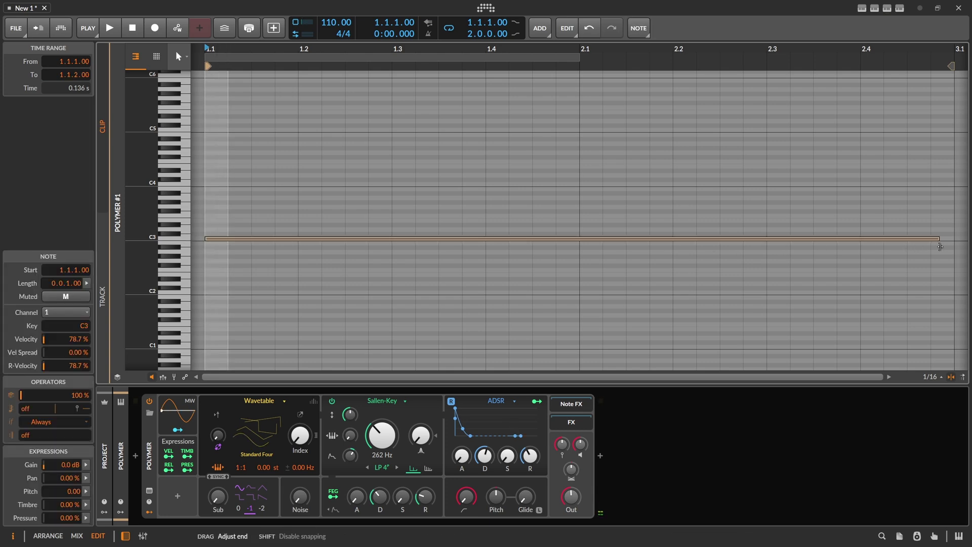
{"action": "left_click_drag", "start_coordinate": [940, 247], "coordinate": [939, 245]}
{"action": "left_click_drag", "start_coordinate": [592, 57], "coordinate": [591, 76]}
{"action": "key", "text": "alt+1"}
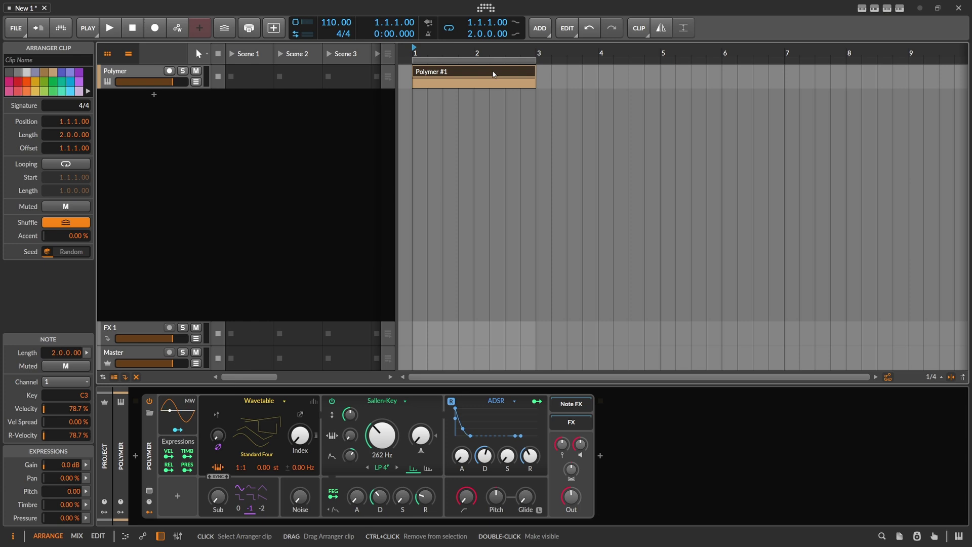
Open Polymer's cutoff fully, zero its modulation, and set sustain and wavetable index to 100%
{"action": "left_click_drag", "start_coordinate": [382, 434], "coordinate": [382, 390]}
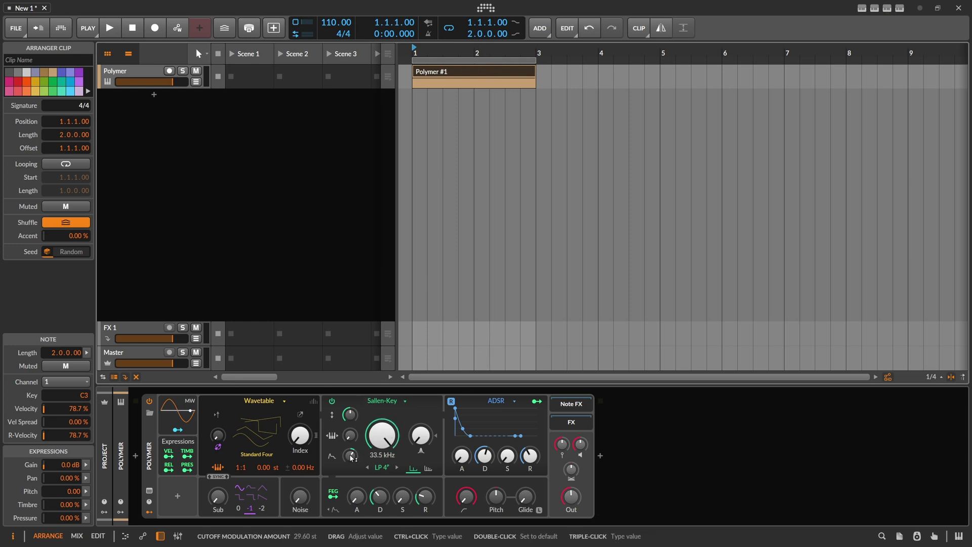
{"action": "double_click", "coordinate": [351, 459]}
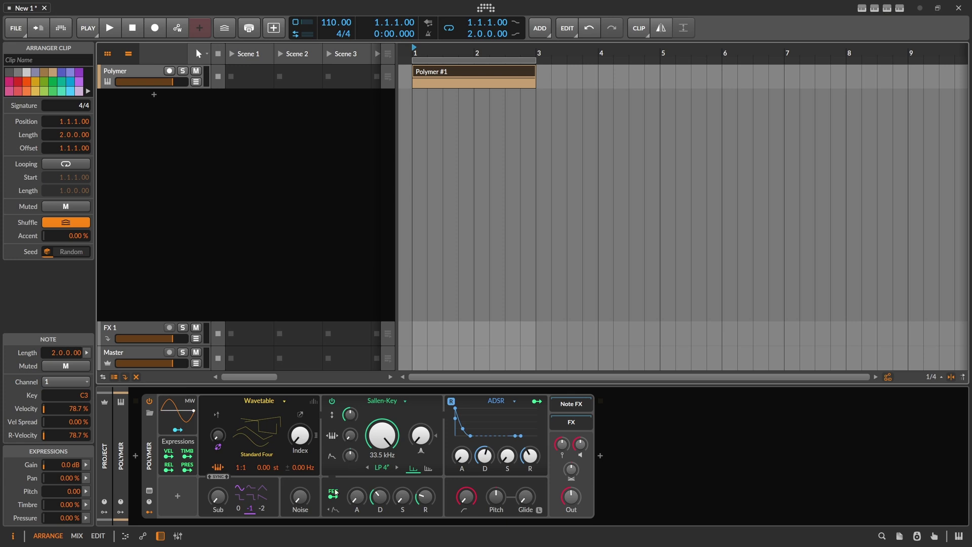
{"action": "left_click_drag", "start_coordinate": [507, 471], "coordinate": [514, 464]}
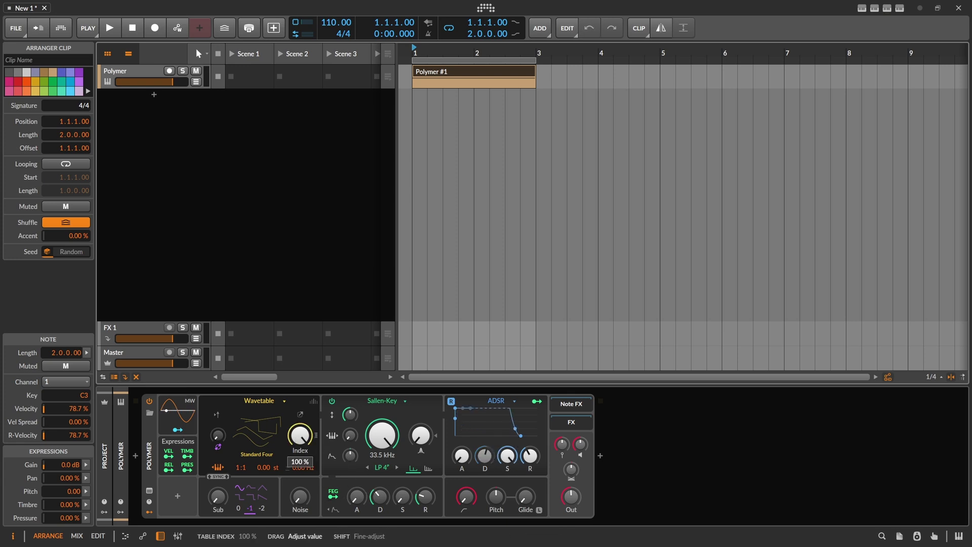
{"action": "left_click_drag", "start_coordinate": [299, 435], "coordinate": [300, 435]}
Delete Polymer's Vibrato modulator
{"action": "left_click", "coordinate": [177, 442]}
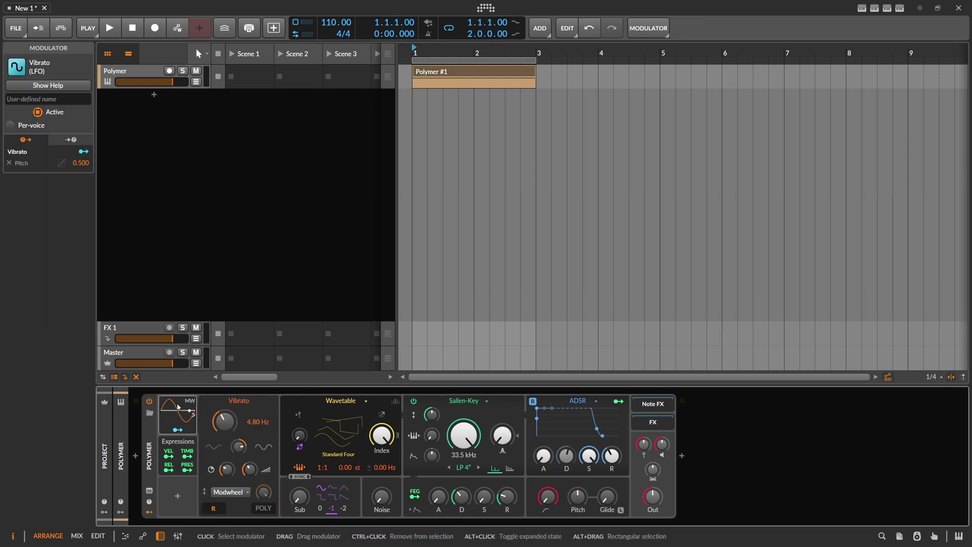
{"action": "key", "text": "Delete"}
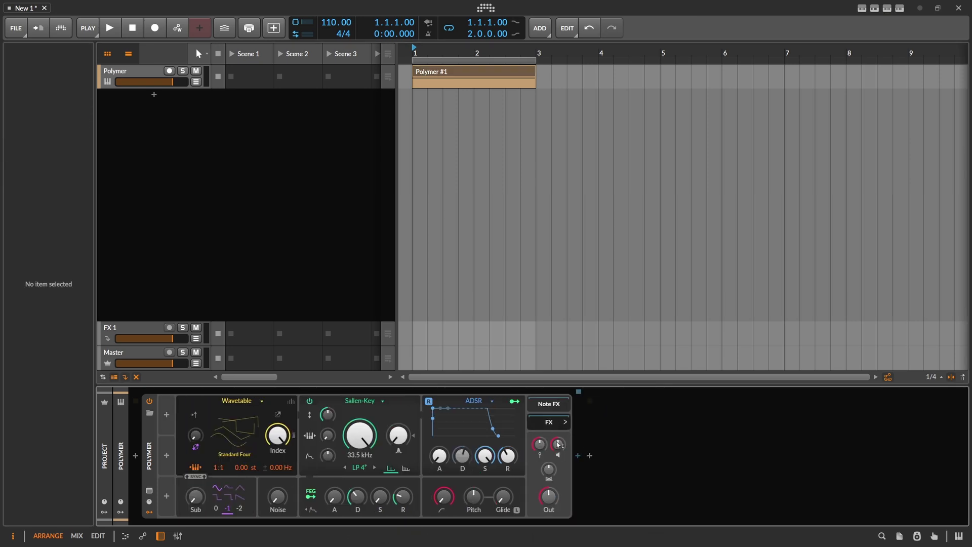
{"action": "left_click", "coordinate": [578, 455]}
Insert EQ+ after Polymer and lower Polymer's output to -21.3 dB during playback
{"action": "type", "text": "eq"}
{"action": "double_click", "coordinate": [736, 261]}
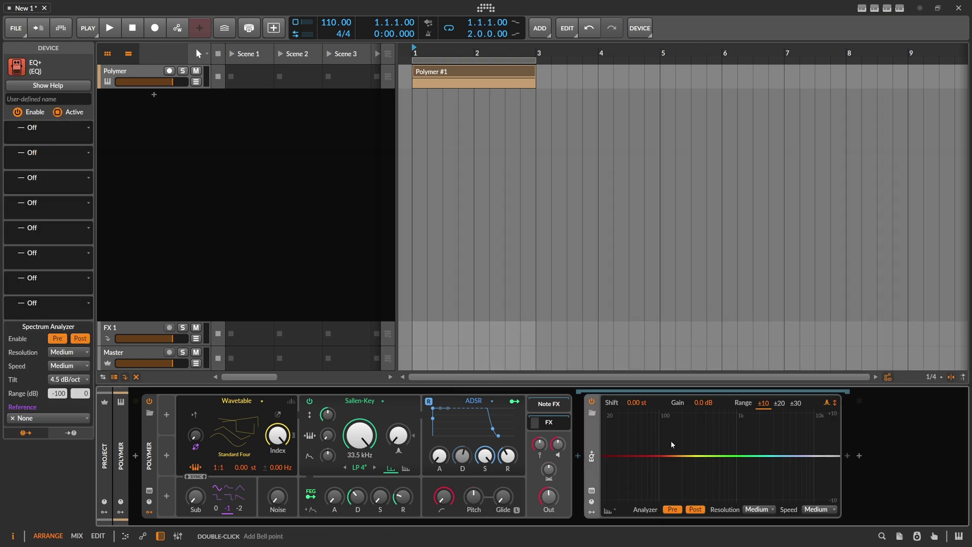
{"action": "key", "text": "space"}
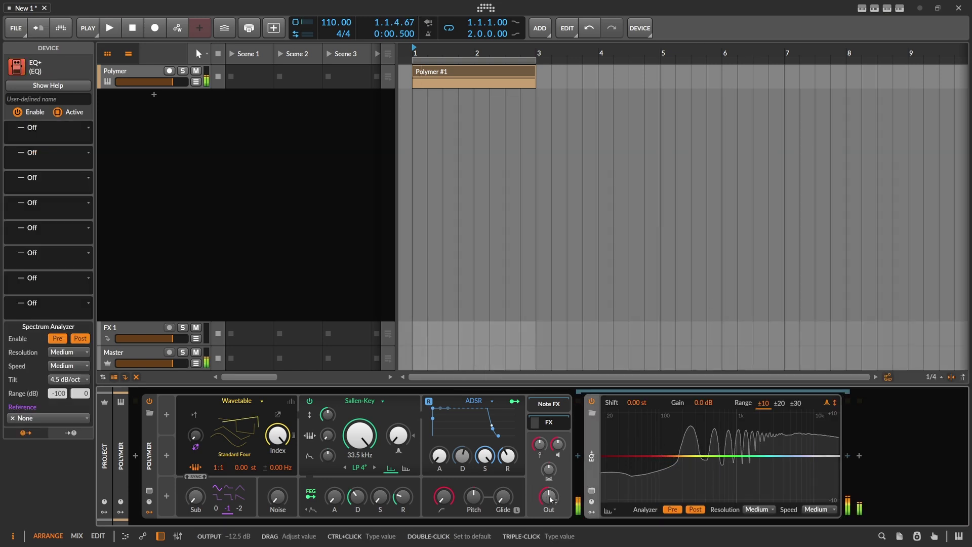
{"action": "left_click_drag", "start_coordinate": [548, 496], "coordinate": [558, 498]}
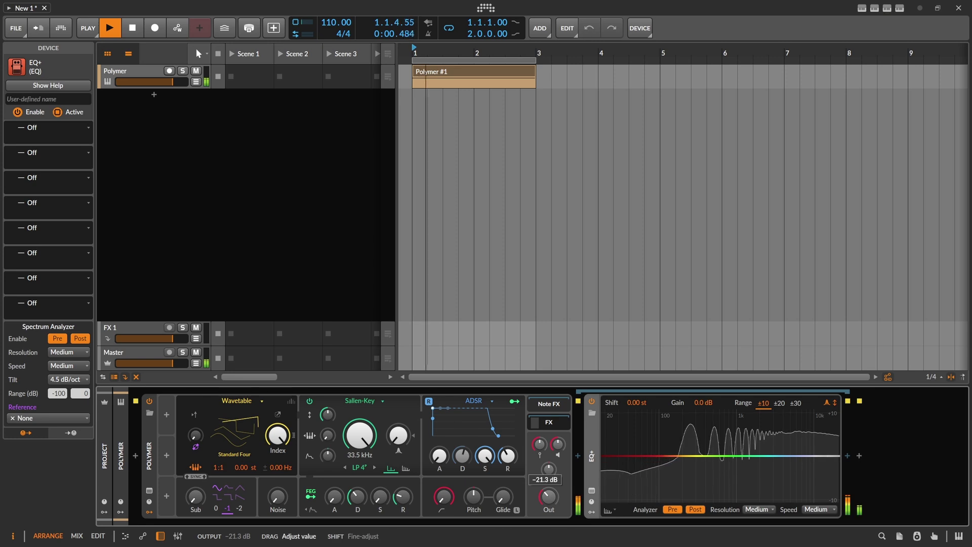
{"action": "key", "text": "space"}
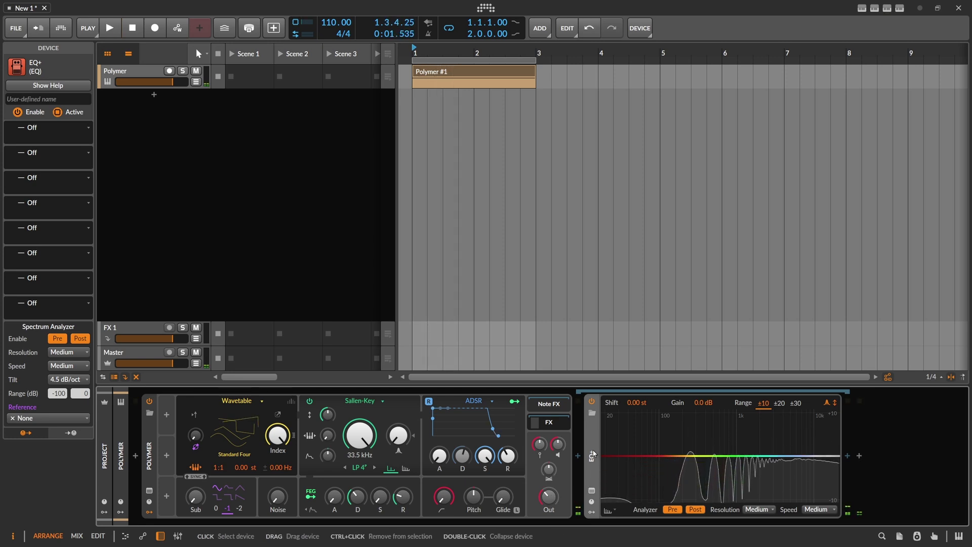
Set the EQ+ spectrum analyzer resolution to Huge and restart playback
{"action": "left_click", "coordinate": [63, 365]}
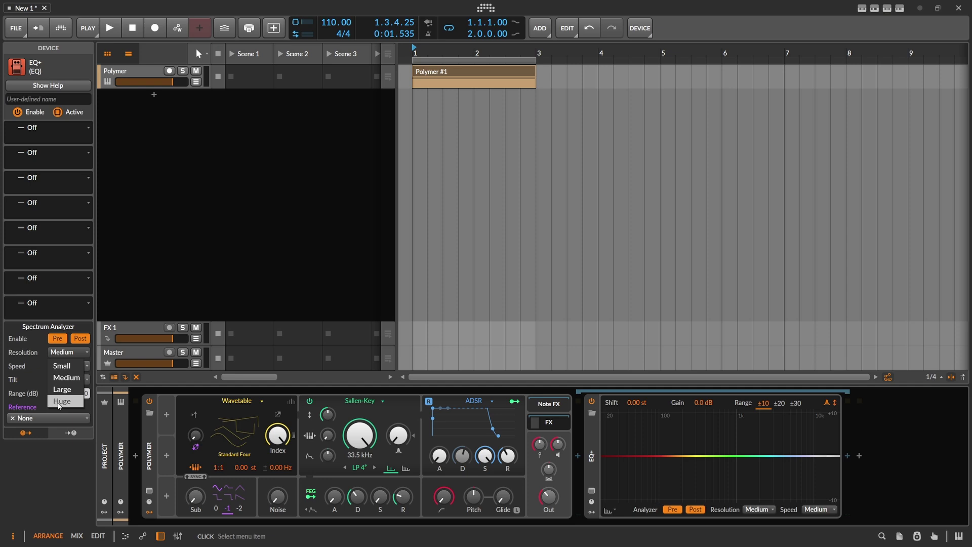
{"action": "left_click", "coordinate": [59, 402]}
{"action": "key", "text": "space"}
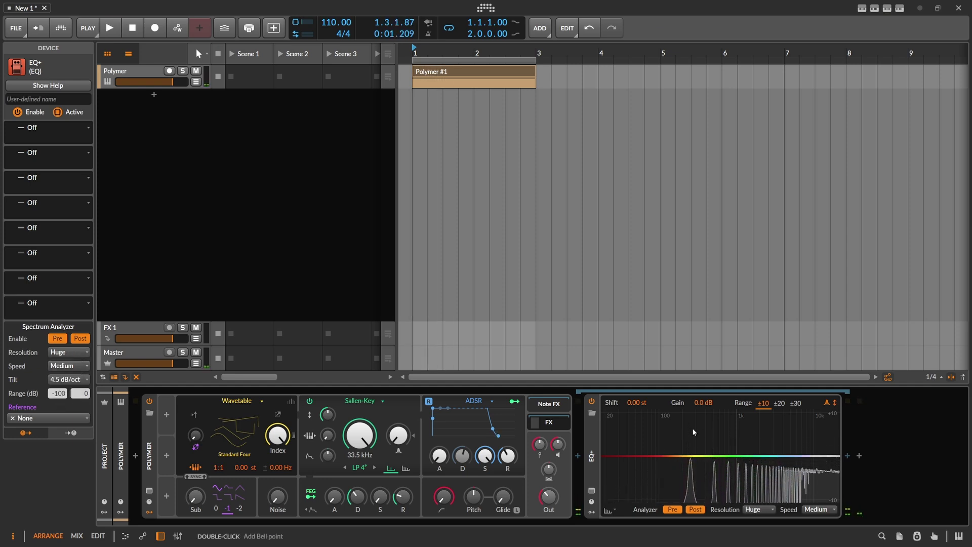
{"action": "key", "text": "space"}
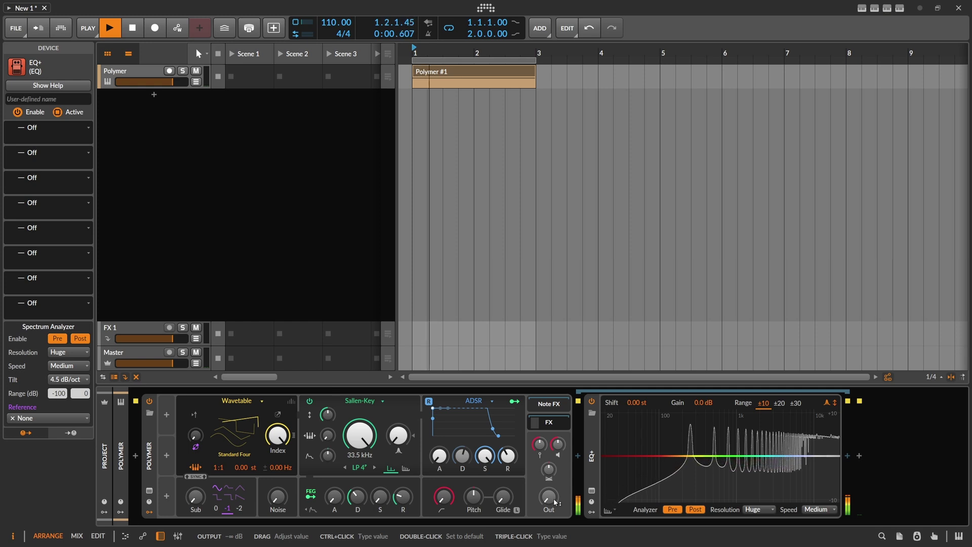
During playback, sweep Polymer's cutoff down to 2.05 kHz and back up, watching the harmonics
{"action": "key", "text": "space"}
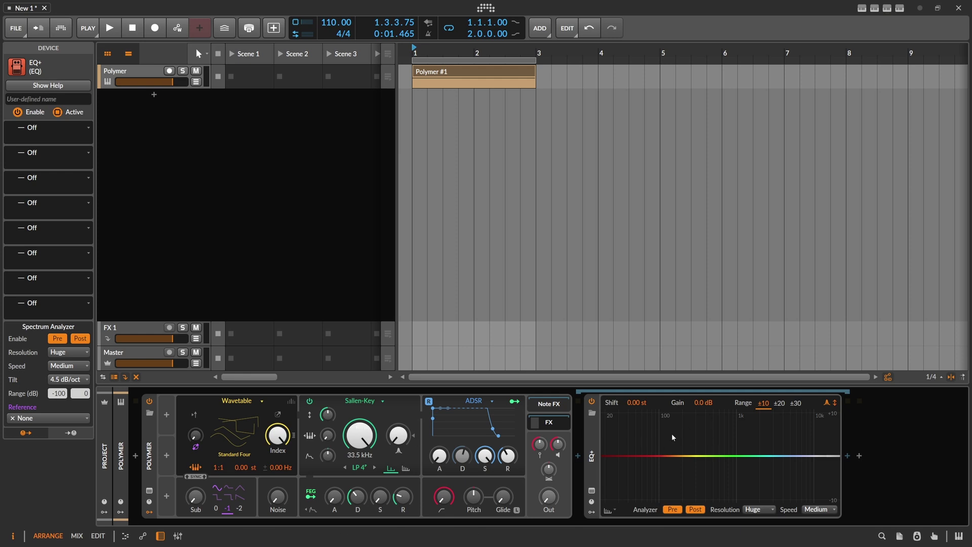
{"action": "key", "text": "space"}
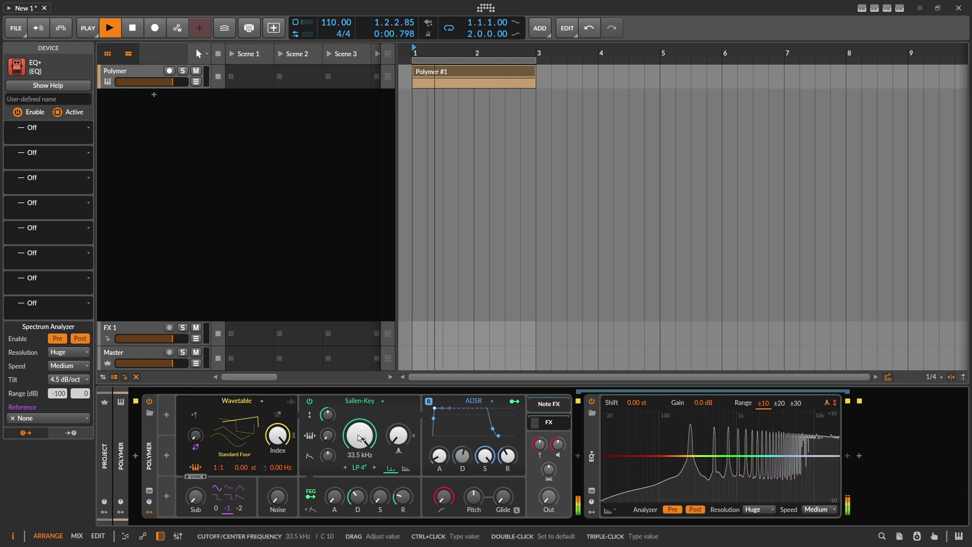
{"action": "left_click_drag", "start_coordinate": [361, 433], "coordinate": [361, 487]}
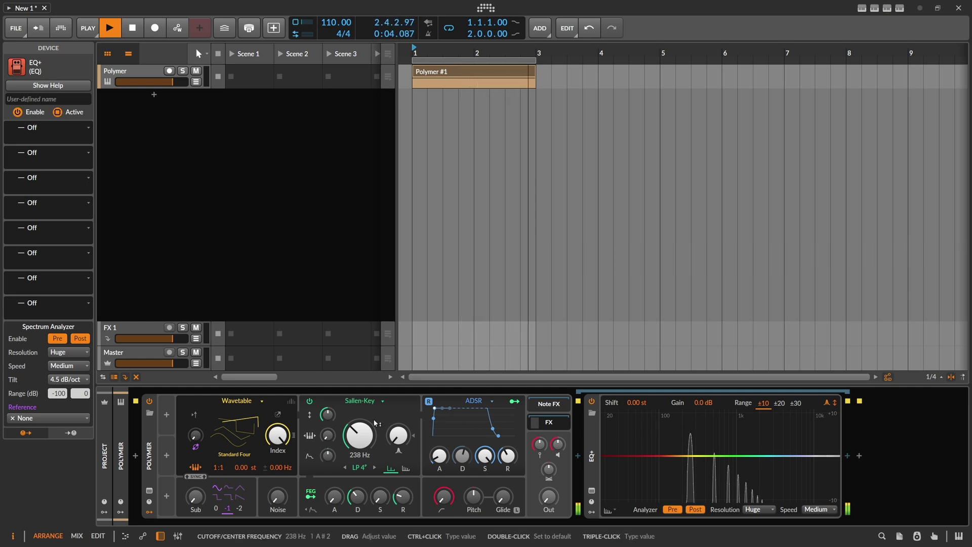
{"action": "left_click_drag", "start_coordinate": [355, 442], "coordinate": [362, 436]}
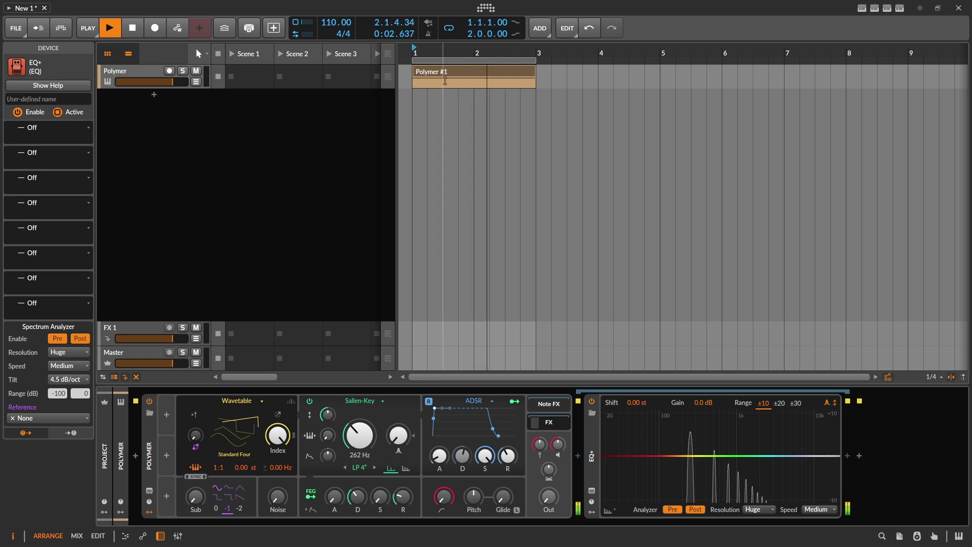
{"action": "key", "text": "alt+3"}
{"action": "left_click", "coordinate": [469, 238]}
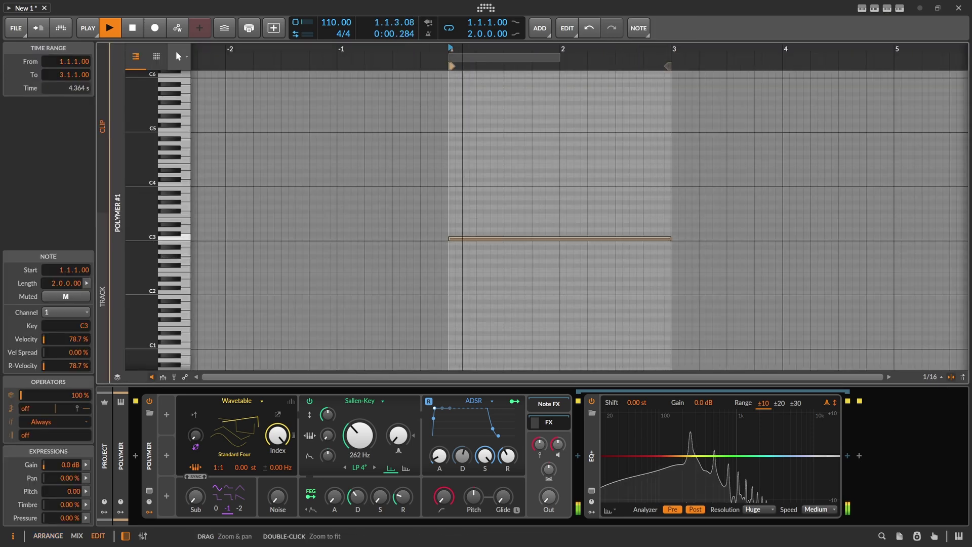
{"action": "scroll", "coordinate": [471, 233], "scroll_direction": "up", "scroll_amount": 2}
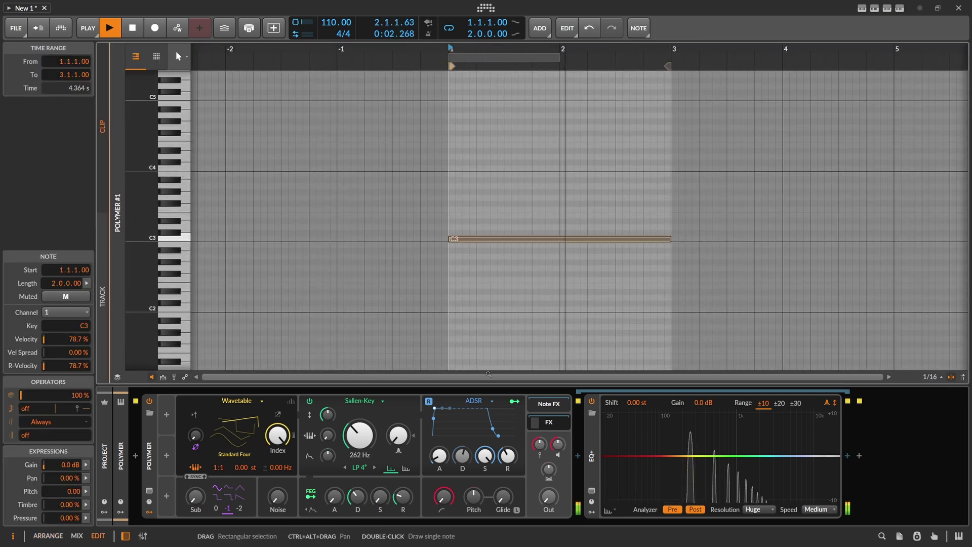
{"action": "left_click", "coordinate": [374, 467]}
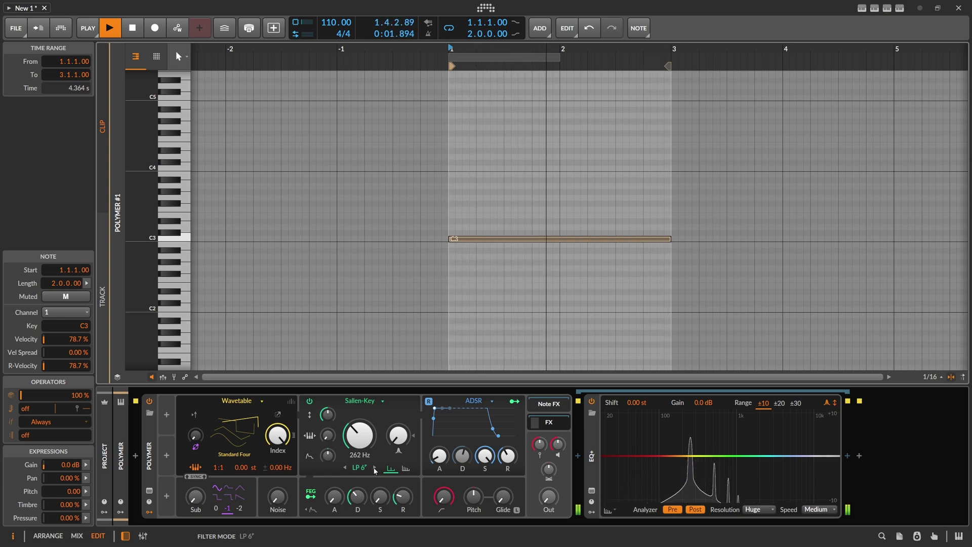
{"action": "left_click", "coordinate": [374, 467]}
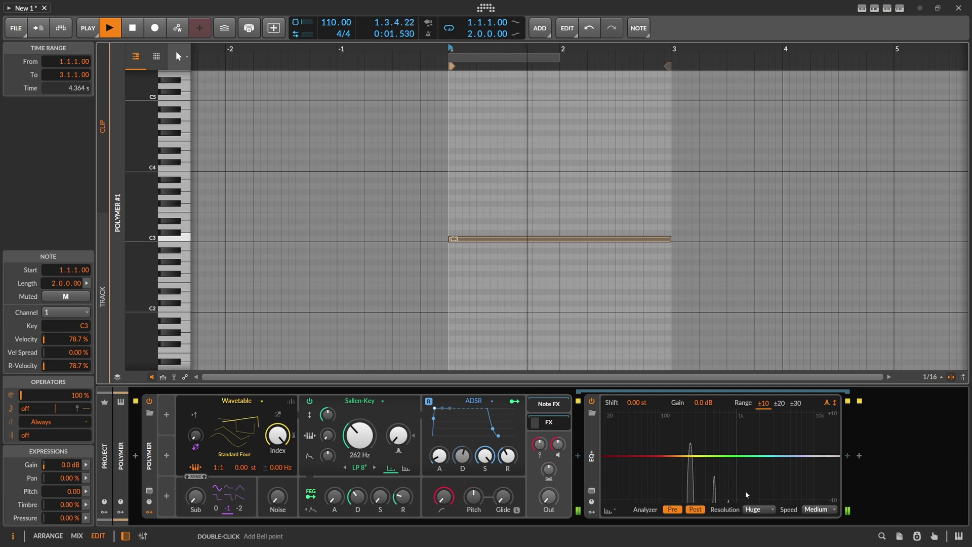
{"action": "left_click", "coordinate": [345, 467]}
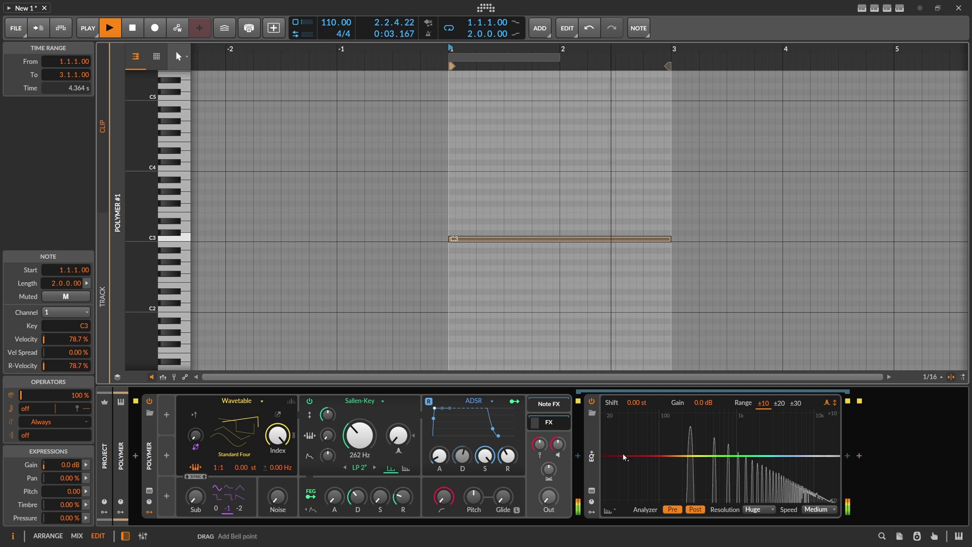
{"action": "left_click", "coordinate": [377, 466]}
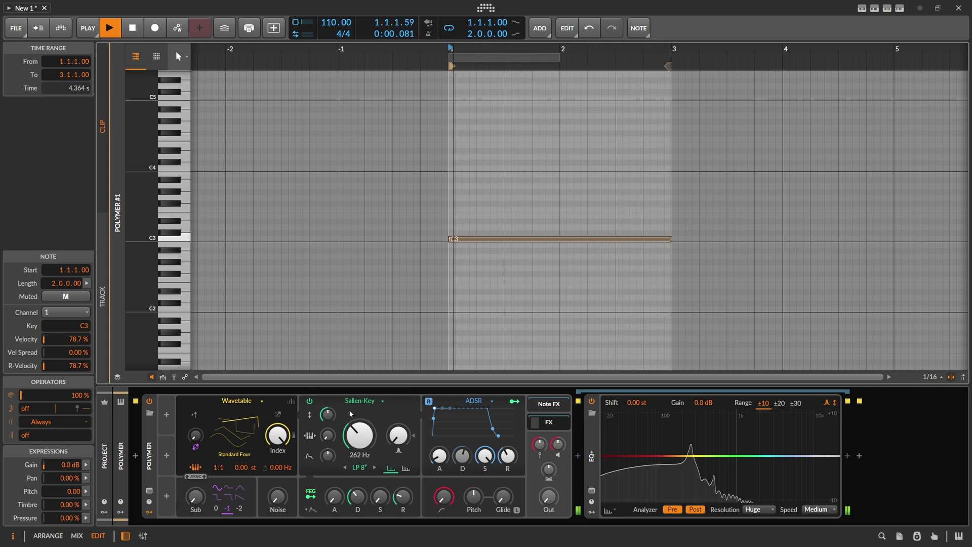
Sweep the Sallen-Key cutoff, switch the filter mode to LP 3, and return cutoff to 262 Hz
{"action": "left_click_drag", "start_coordinate": [359, 432], "coordinate": [359, 405]}
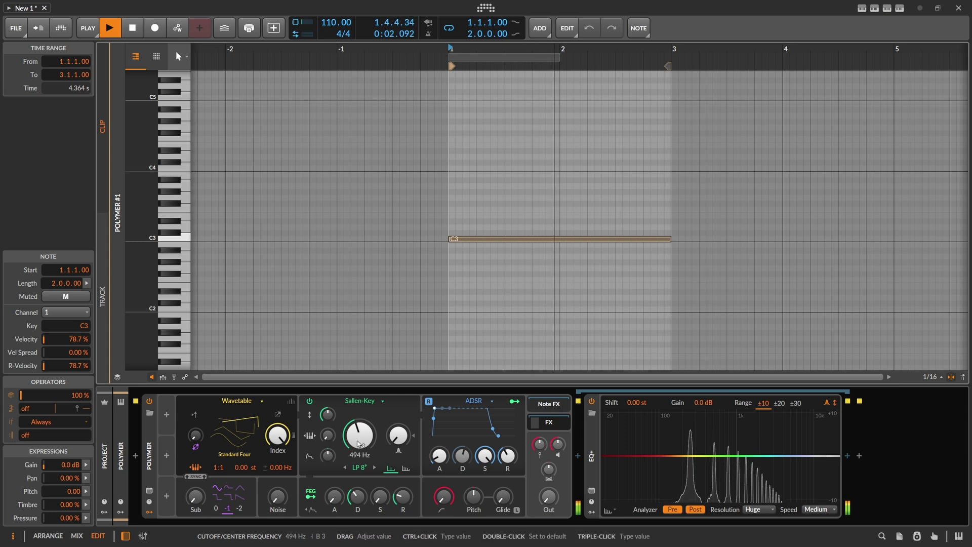
{"action": "key", "text": "ctrl+z"}
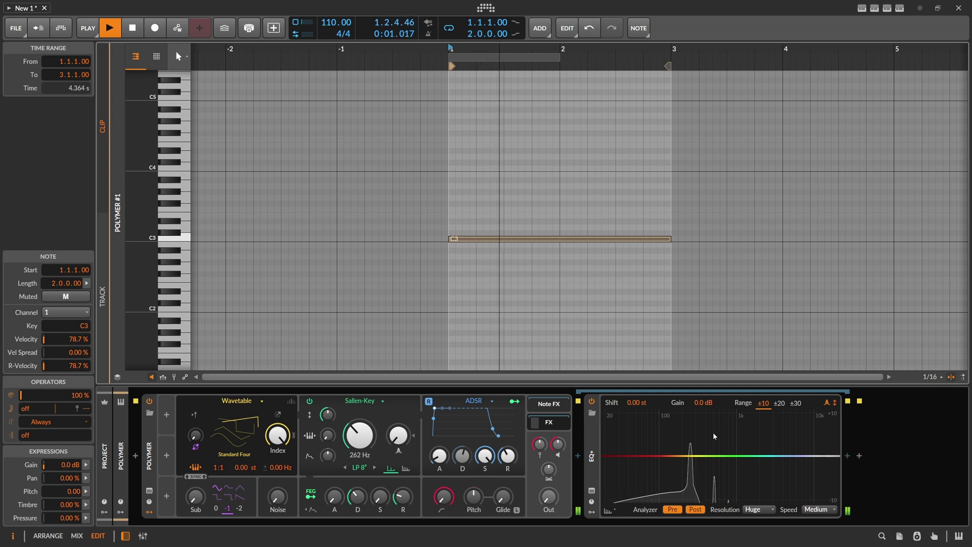
{"action": "left_click_drag", "start_coordinate": [368, 441], "coordinate": [368, 400]}
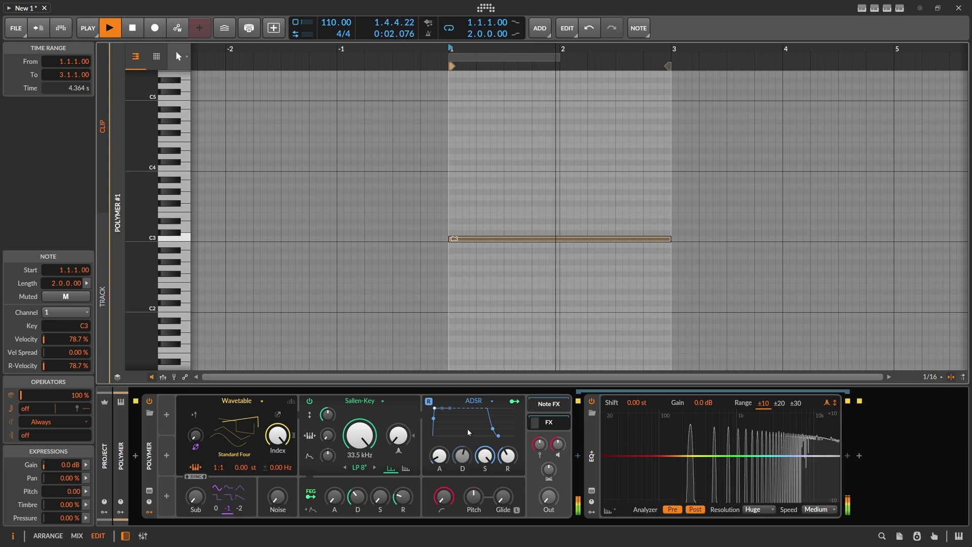
{"action": "left_click", "coordinate": [345, 467]}
{"action": "left_click_drag", "start_coordinate": [360, 437], "coordinate": [360, 471]}
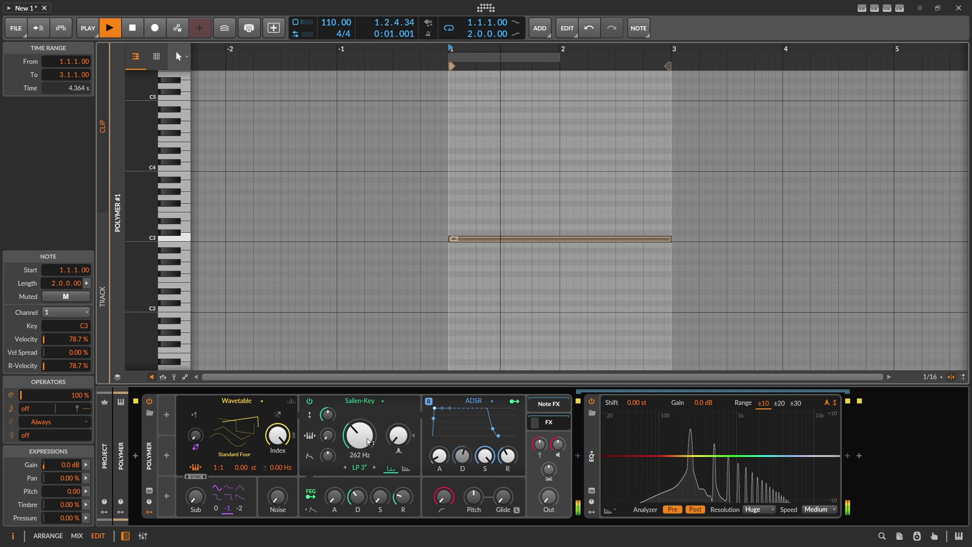
Enter C4 (523 Hz) as Polymer's filter cutoff and raise the resonance to about 81%
{"action": "left_click", "coordinate": [714, 447]}
{"action": "left_click", "coordinate": [361, 440], "text": "ctrl"}
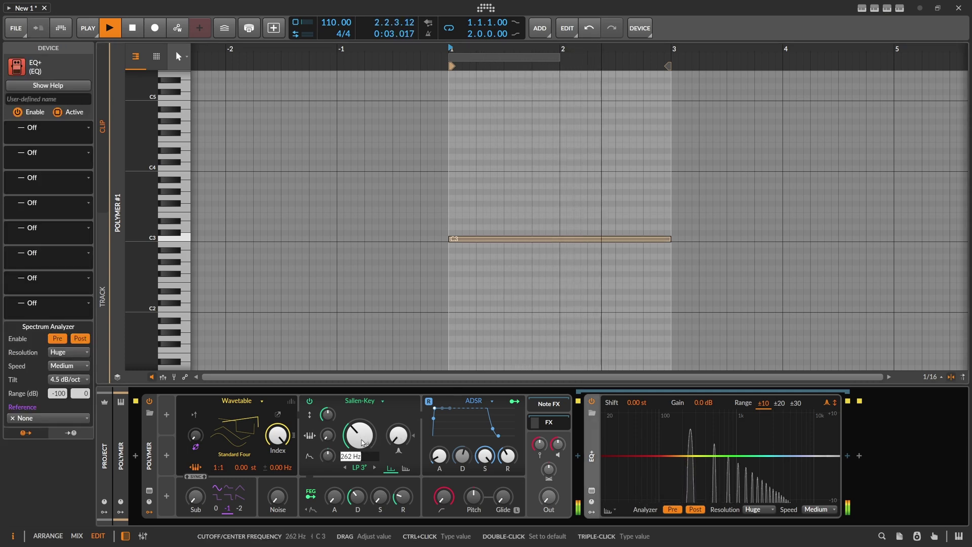
{"action": "type", "text": "C4"}
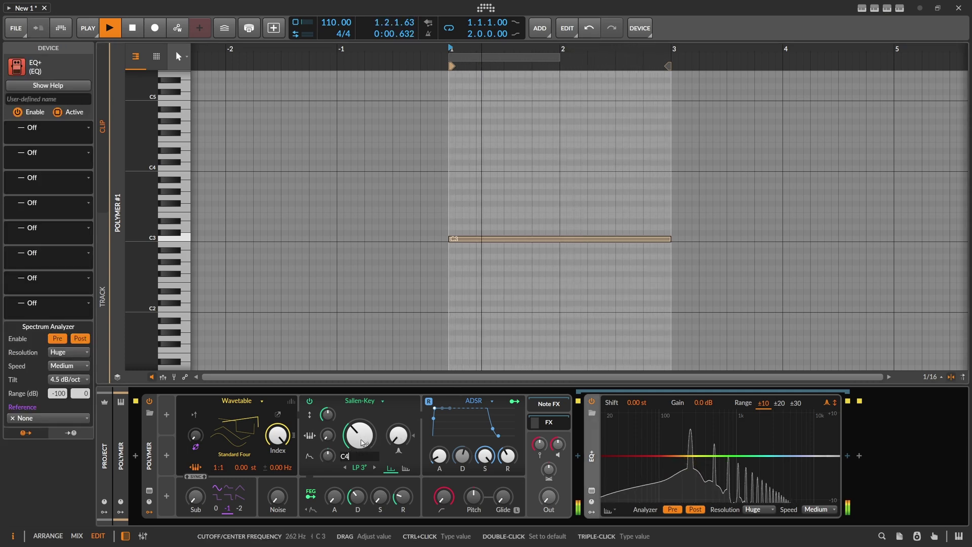
{"action": "key", "text": "Return"}
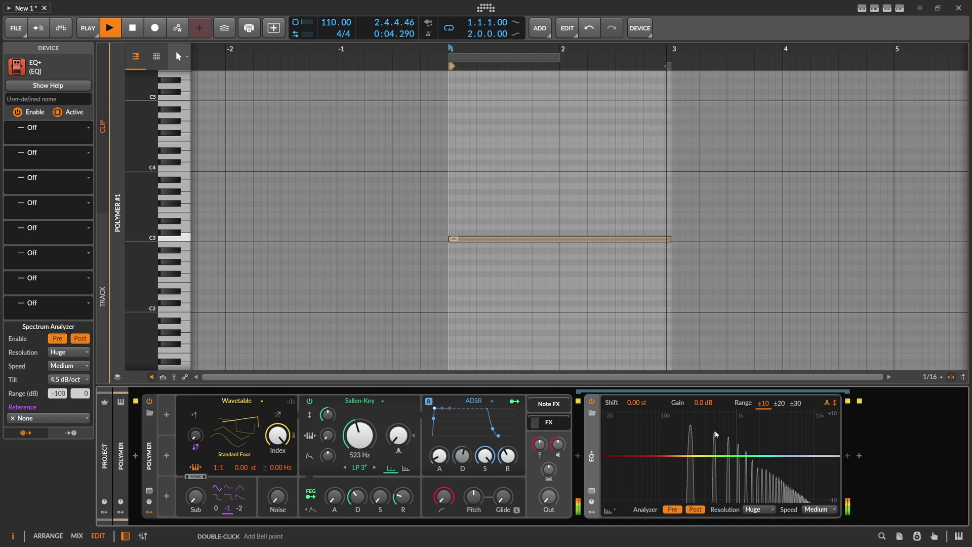
{"action": "left_click_drag", "start_coordinate": [398, 434], "coordinate": [398, 430]}
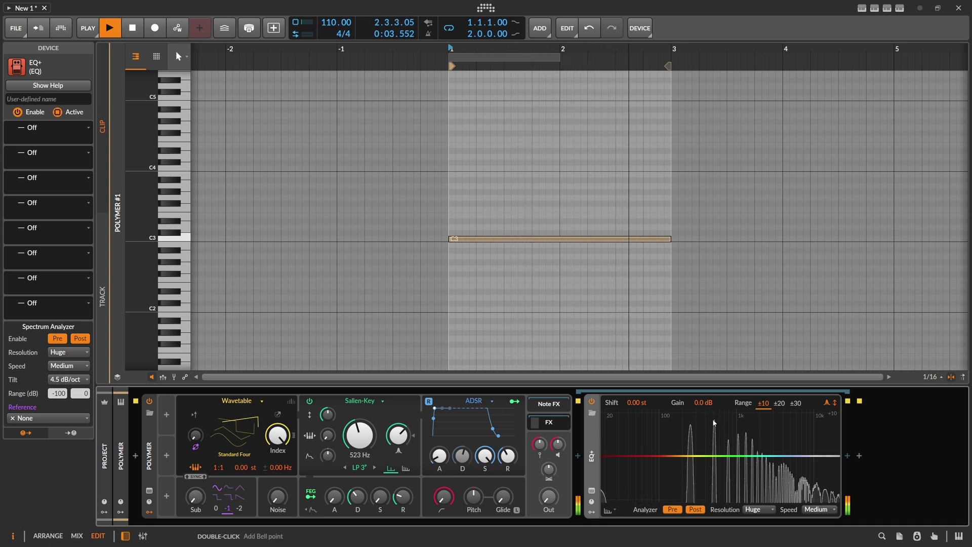
{"action": "left_click_drag", "start_coordinate": [398, 435], "coordinate": [398, 395]}
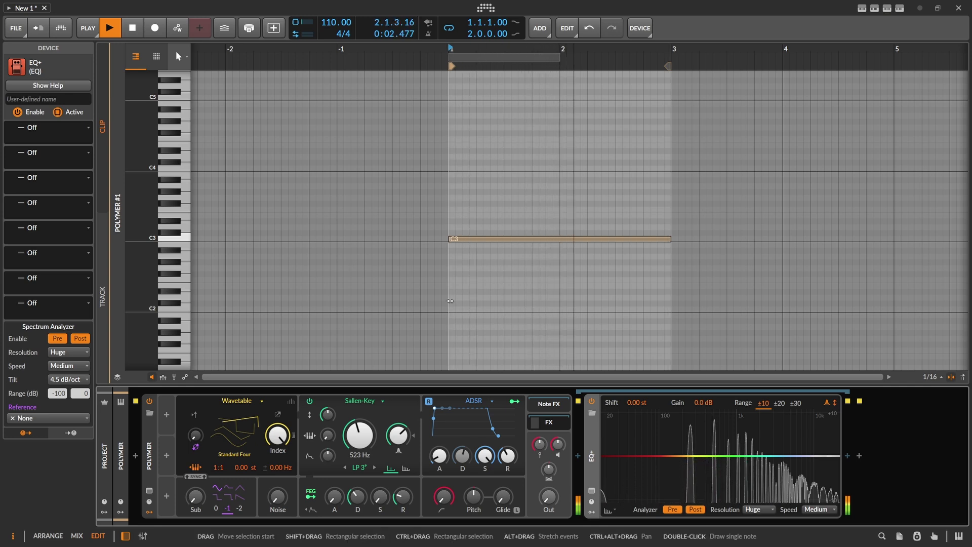
Transpose the clip's note down to C1 and set Polymer's filter key tracking to 100%
{"action": "left_click", "coordinate": [498, 286]}
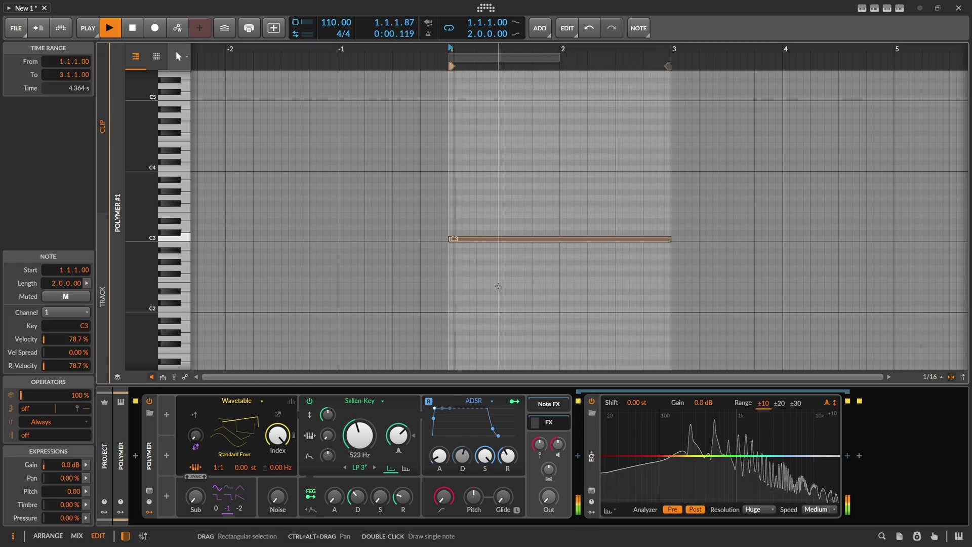
{"action": "key", "text": "shift+Down"}
{"action": "key", "text": "shift+Down"}
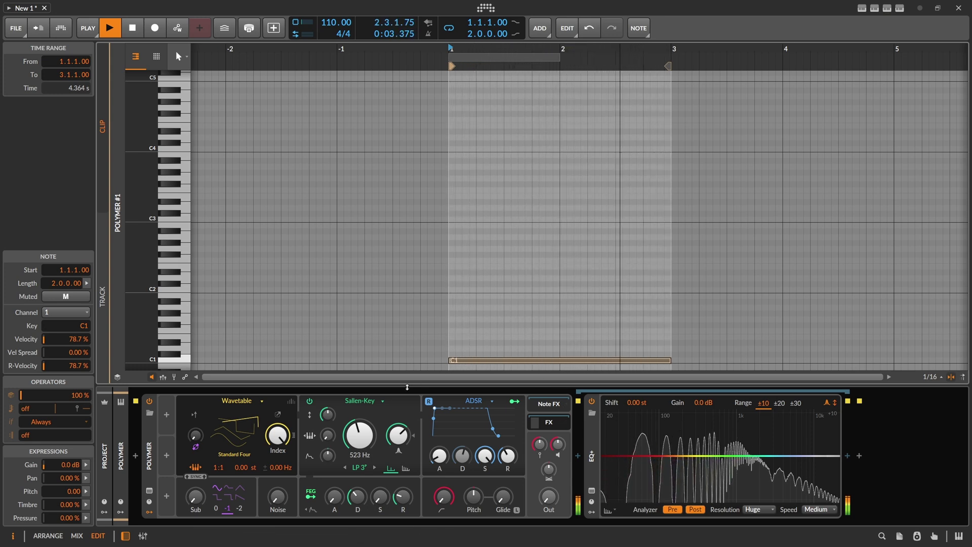
{"action": "double_click", "coordinate": [329, 436]}
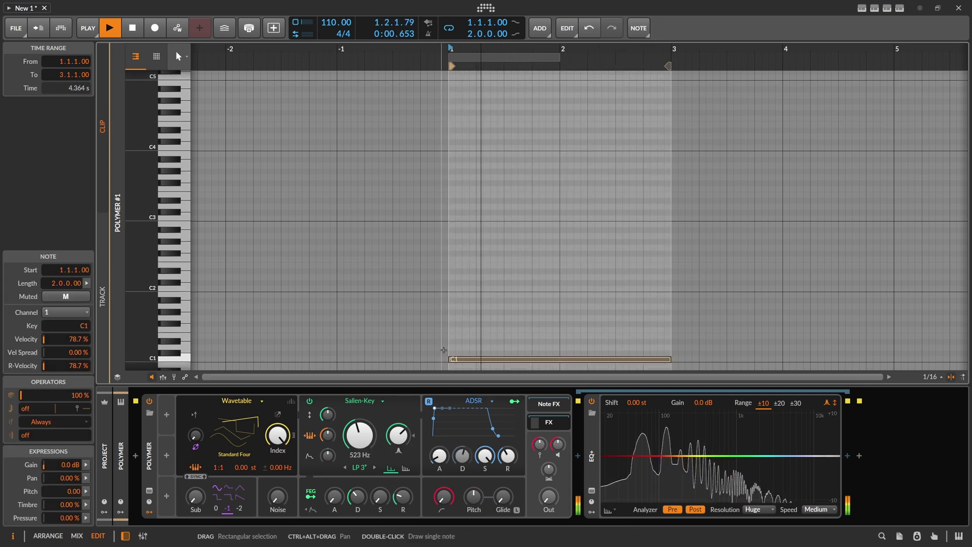
{"action": "scroll", "coordinate": [443, 349], "scroll_direction": "down", "scroll_amount": 2}
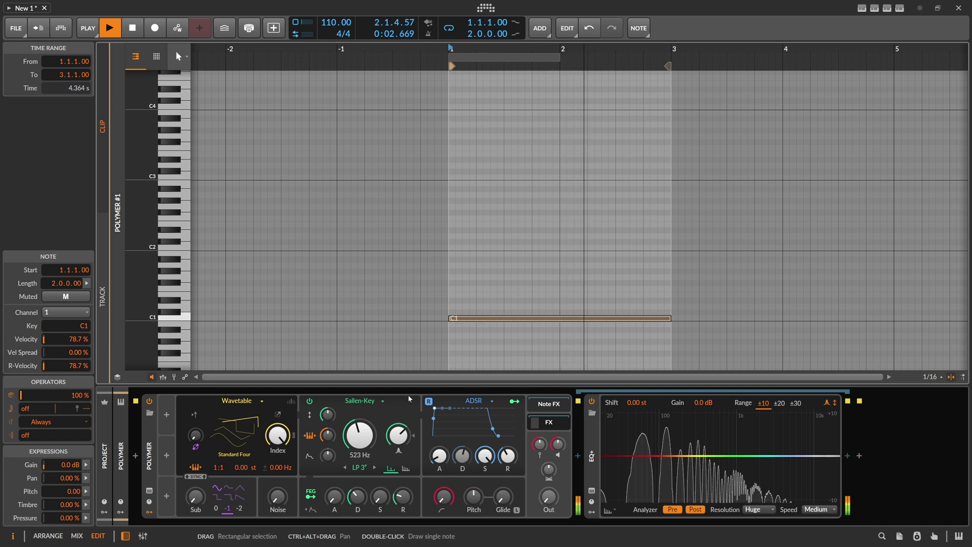
Lower Polymer's cutoff to 262 Hz and select the EQ+ device to view its settings
{"action": "left_click_drag", "start_coordinate": [356, 438], "coordinate": [364, 447]}
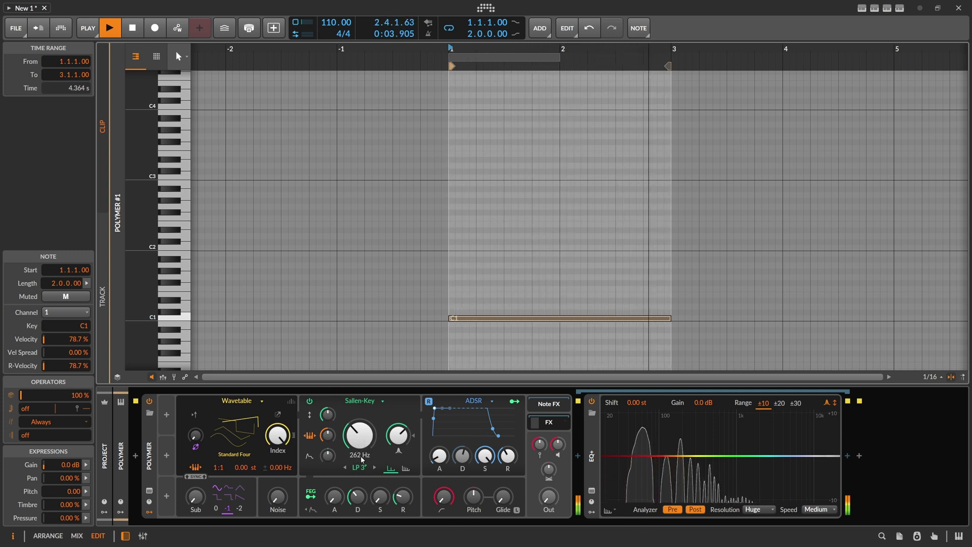
{"action": "mouse_move", "coordinate": [330, 436]}
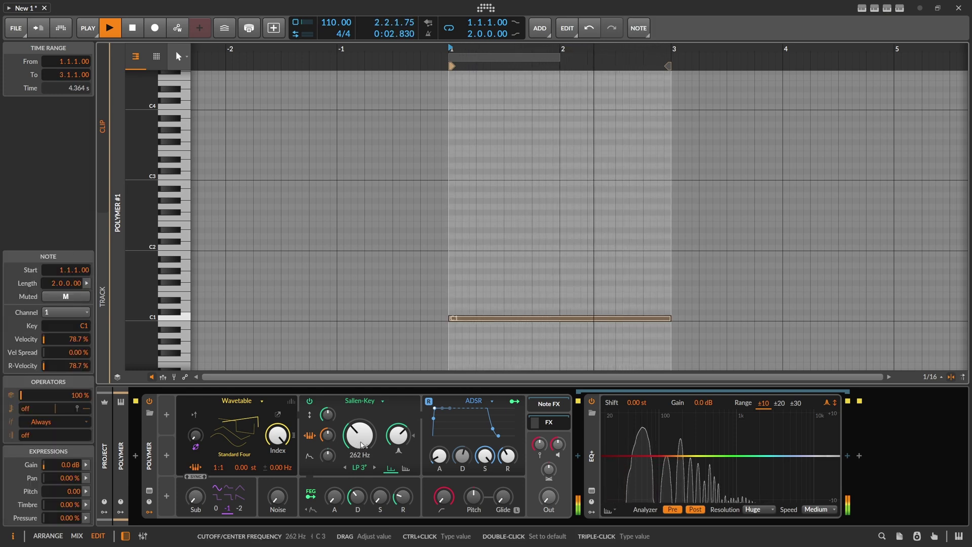
{"action": "left_click", "coordinate": [644, 430]}
{"action": "double_click", "coordinate": [645, 455]}
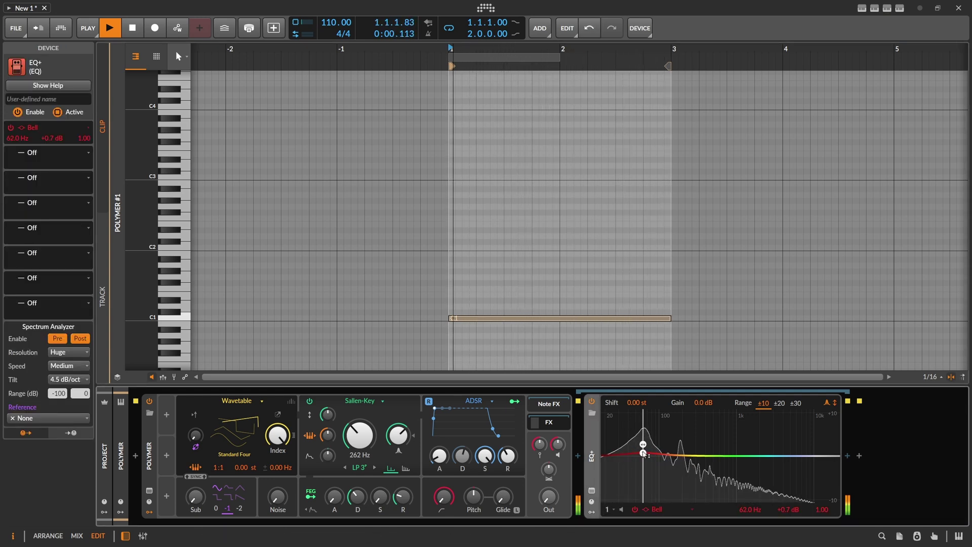
{"action": "double_click", "coordinate": [760, 509]}
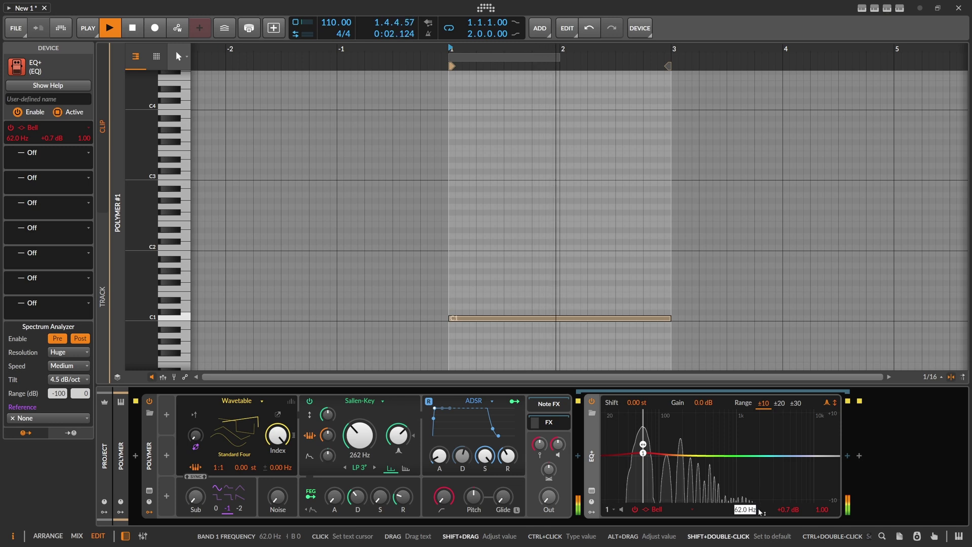
{"action": "type", "text": "c"}
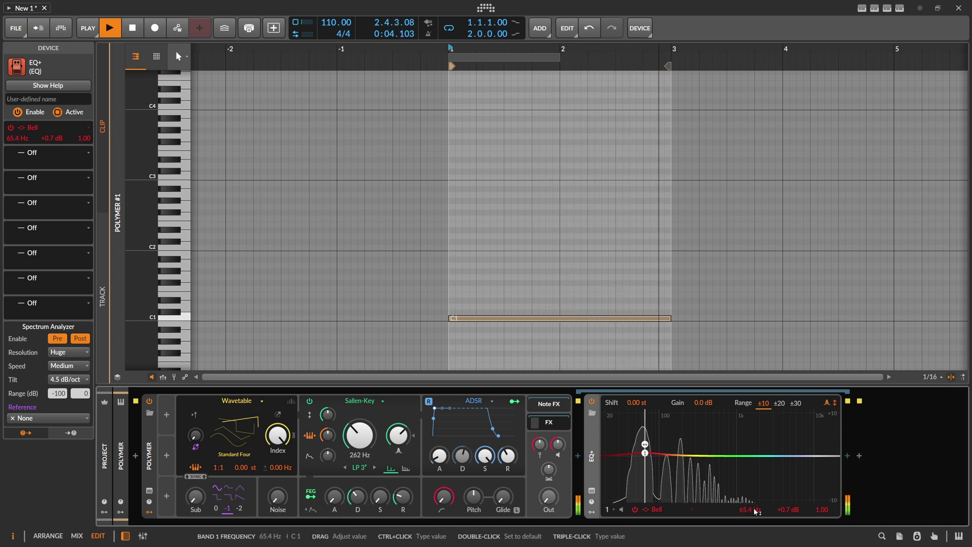
{"action": "key", "text": "Return"}
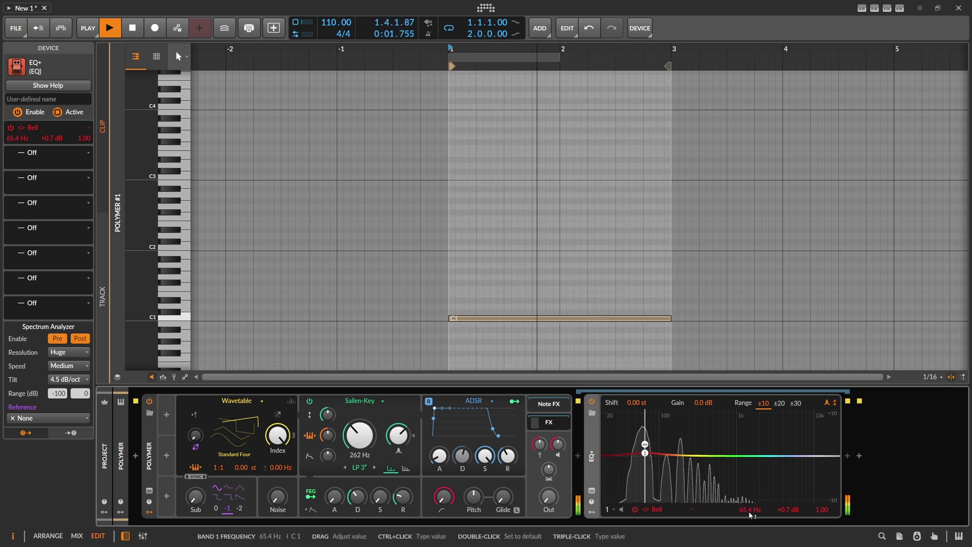
{"action": "double_click", "coordinate": [645, 453]}
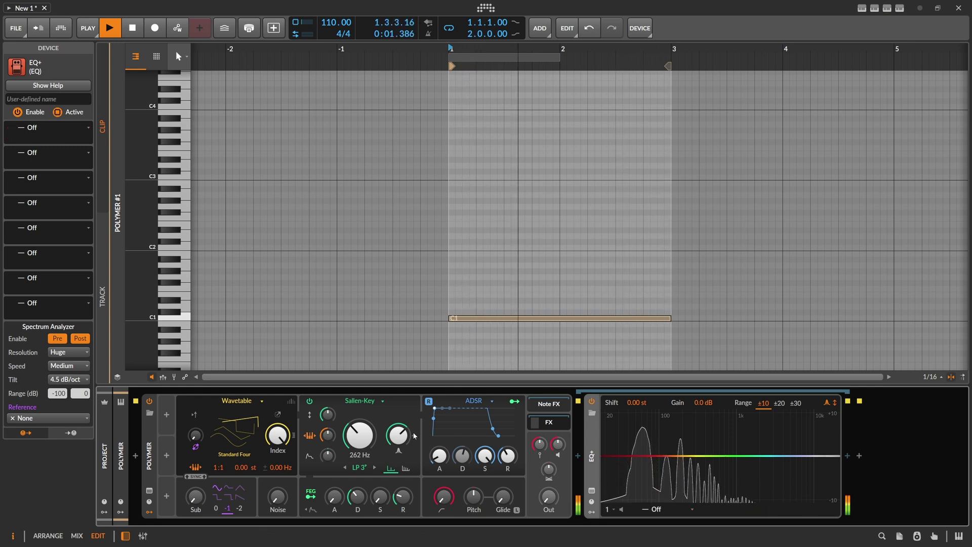
Switch Polymer's filter to SVF, lower resonance to about 25%, and reduce the drive slightly
{"action": "left_click", "coordinate": [376, 402]}
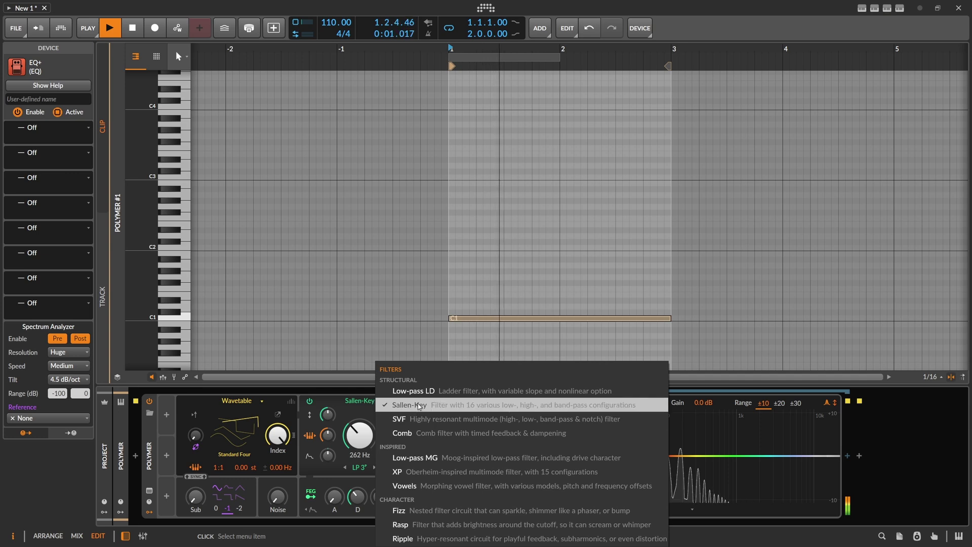
{"action": "left_click", "coordinate": [402, 419]}
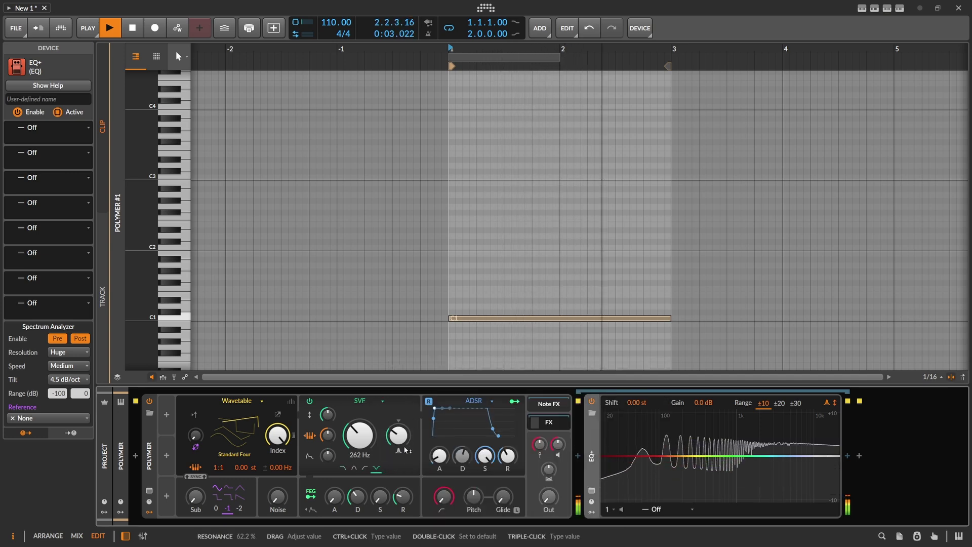
{"action": "left_click_drag", "start_coordinate": [406, 450], "coordinate": [476, 458]}
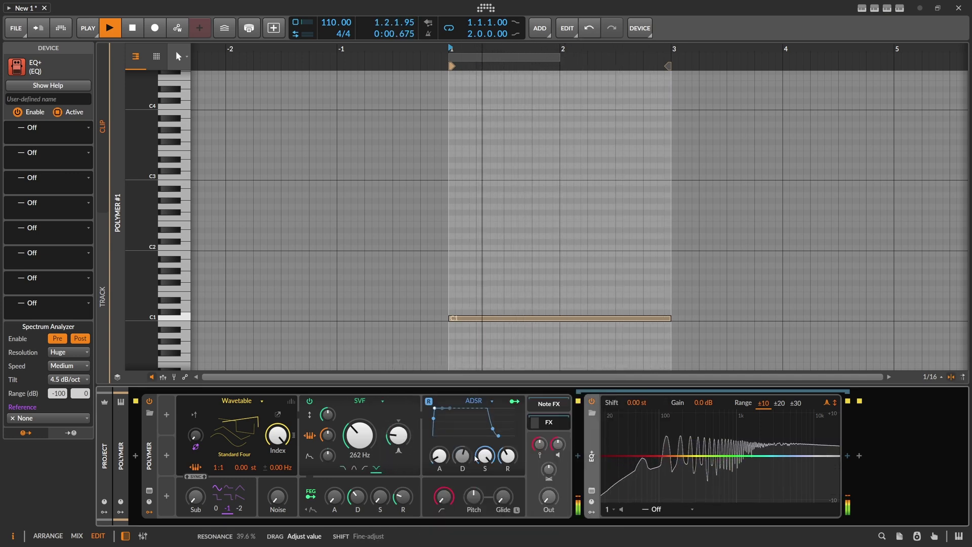
{"action": "left_click_drag", "start_coordinate": [385, 429], "coordinate": [386, 438]}
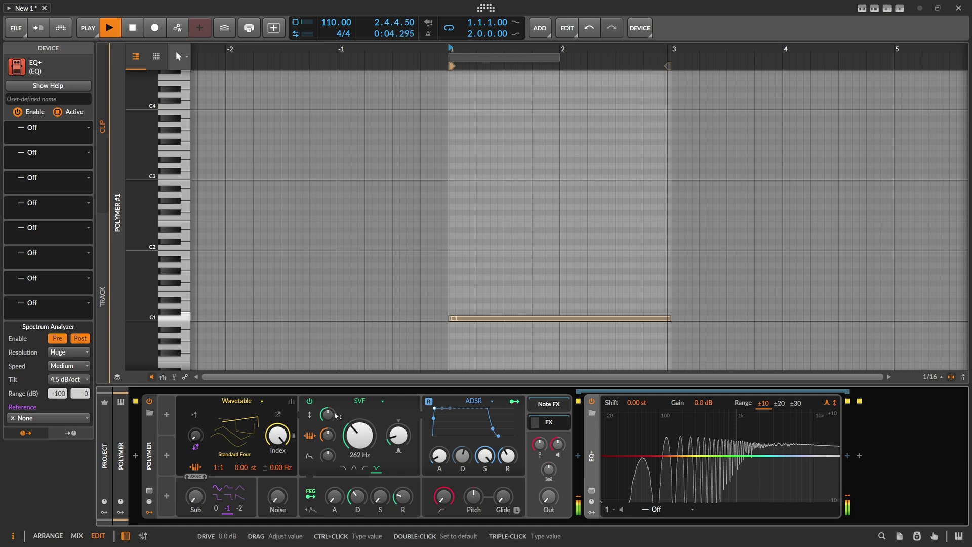
{"action": "left_click_drag", "start_coordinate": [335, 415], "coordinate": [336, 432]}
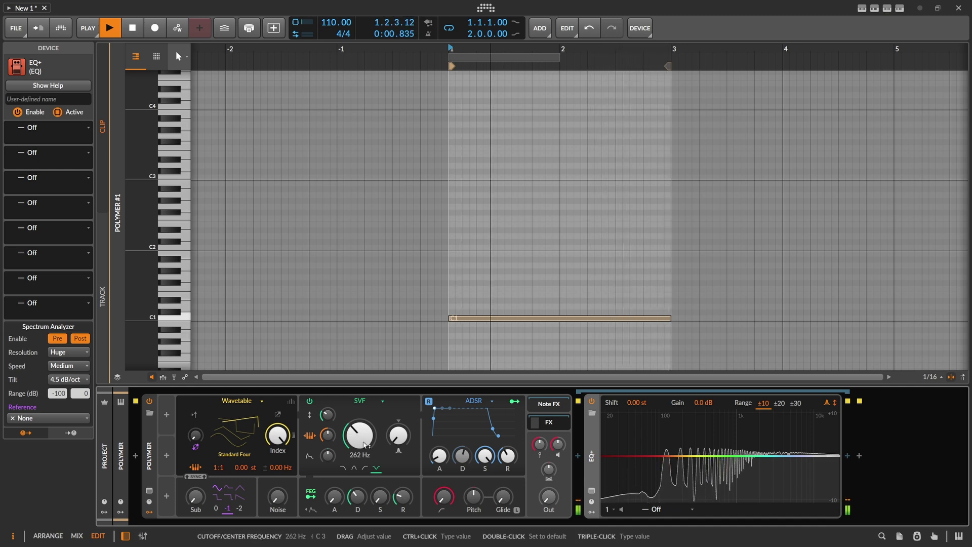
Try the clip note at C2 and C3, return it to C1, and switch the SVF to low-pass
{"action": "left_click", "coordinate": [477, 304]}
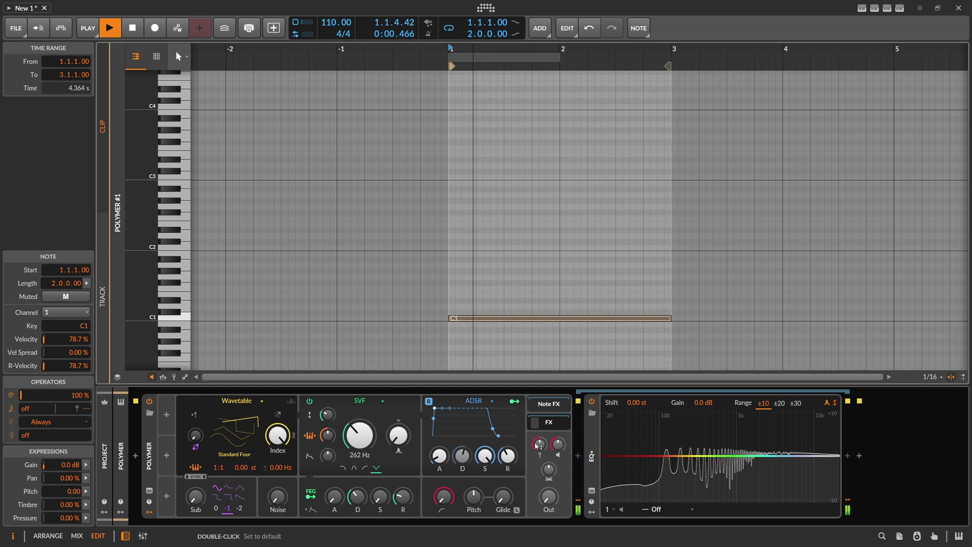
{"action": "left_click_drag", "start_coordinate": [488, 303], "coordinate": [488, 340]}
{"action": "key", "text": "shift+Up"}
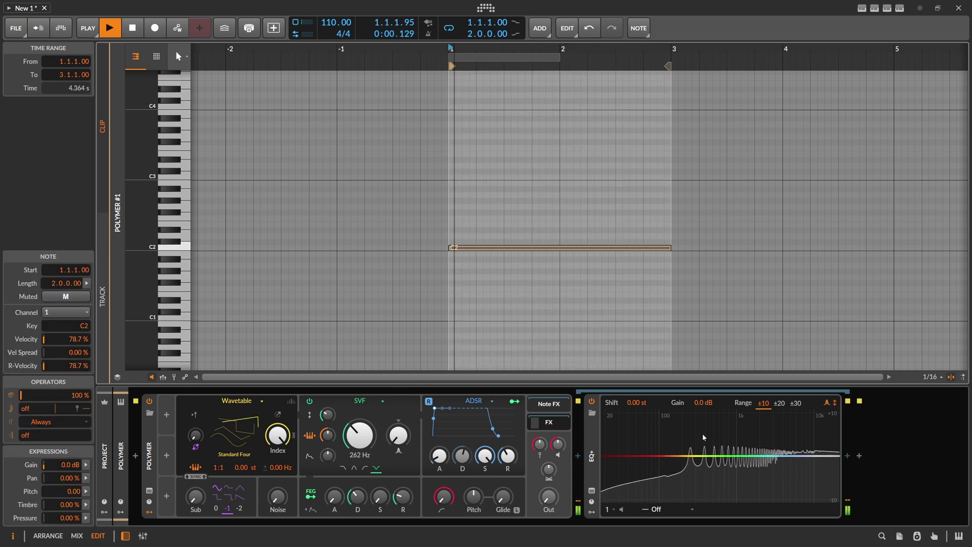
{"action": "left_click_drag", "start_coordinate": [496, 208], "coordinate": [488, 271]}
{"action": "key", "text": "shift+Up"}
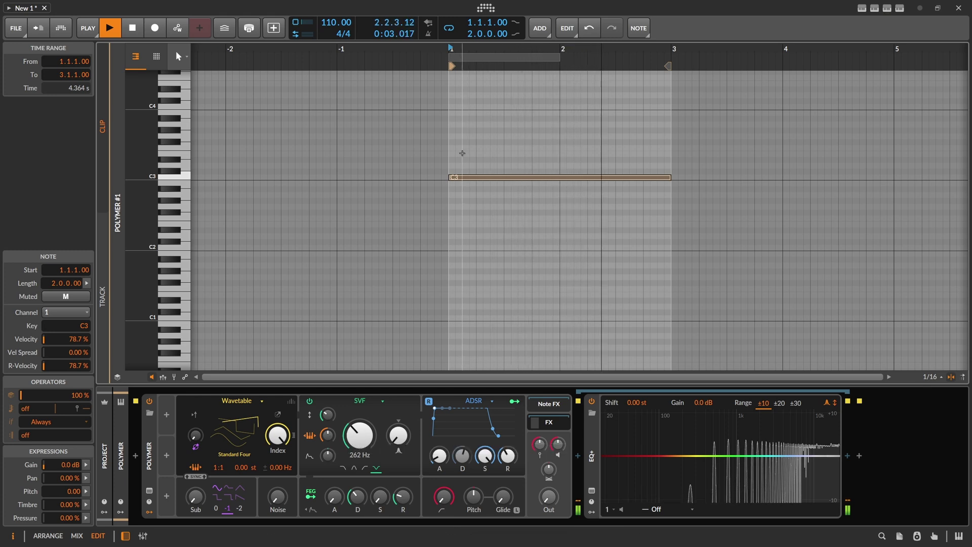
{"action": "key", "text": "shift+Down"}
{"action": "key", "text": "shift+Down"}
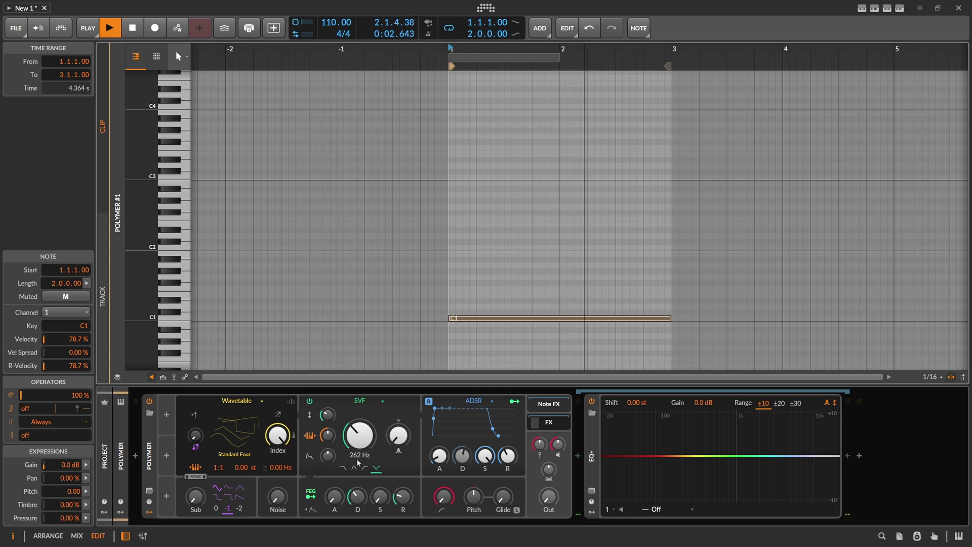
{"action": "left_click", "coordinate": [348, 468]}
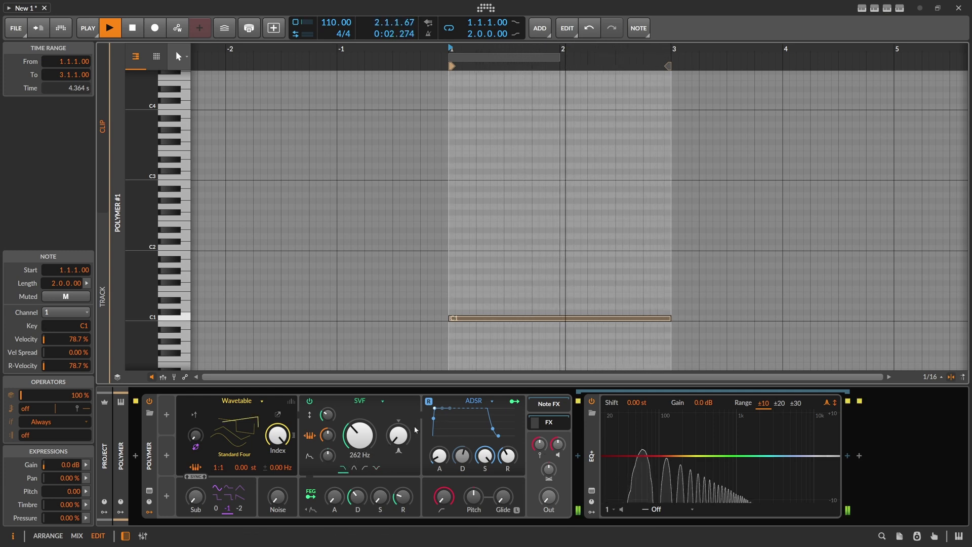
Set the SVF low-pass cutoff to C4 (523 Hz) and raise resonance to 93.3%
{"action": "left_click", "coordinate": [362, 445]}
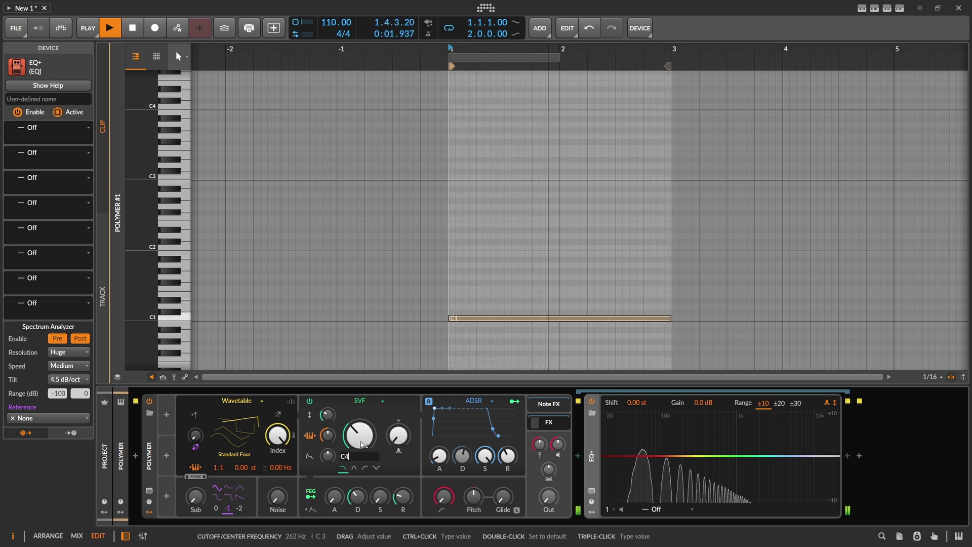
{"action": "key", "text": "Return"}
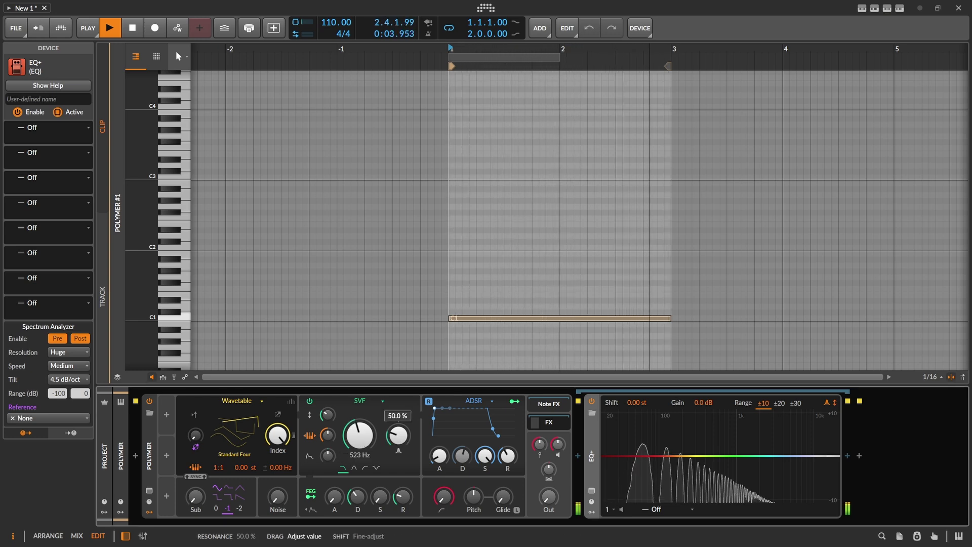
{"action": "left_click_drag", "start_coordinate": [398, 435], "coordinate": [398, 429]}
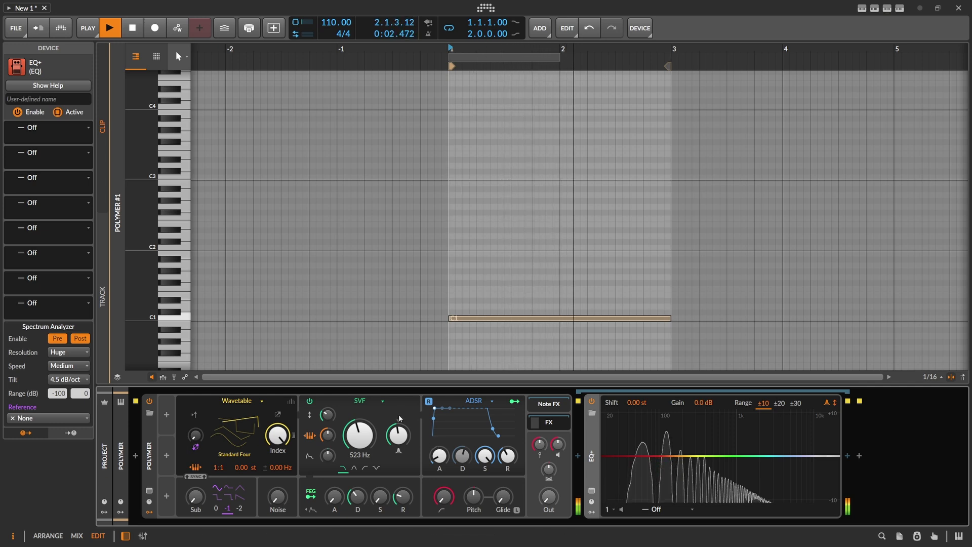
Switch the filter to Sallen-Key, try LP 4 and LP 8 slopes, and set cutoff to C4 (523 Hz)
{"action": "left_click", "coordinate": [359, 400]}
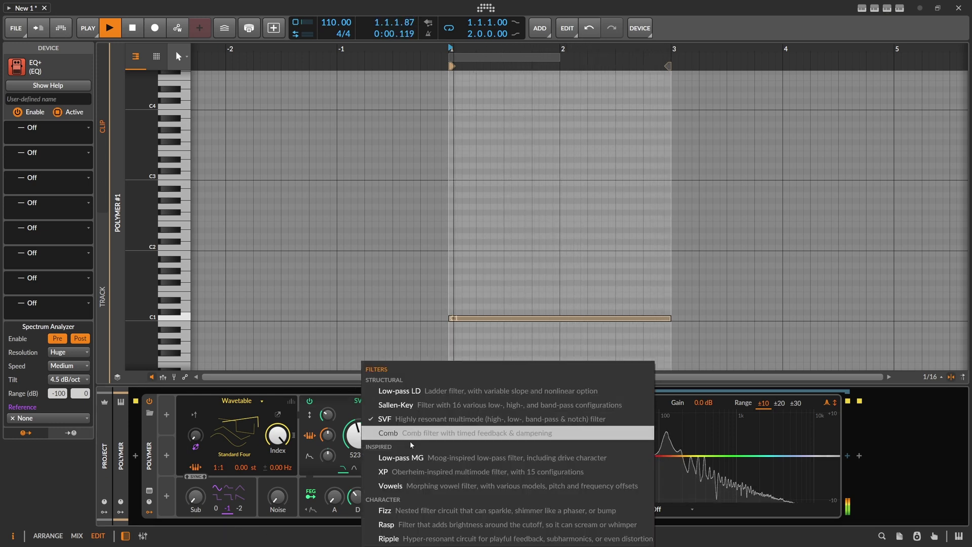
{"action": "left_click", "coordinate": [408, 405]}
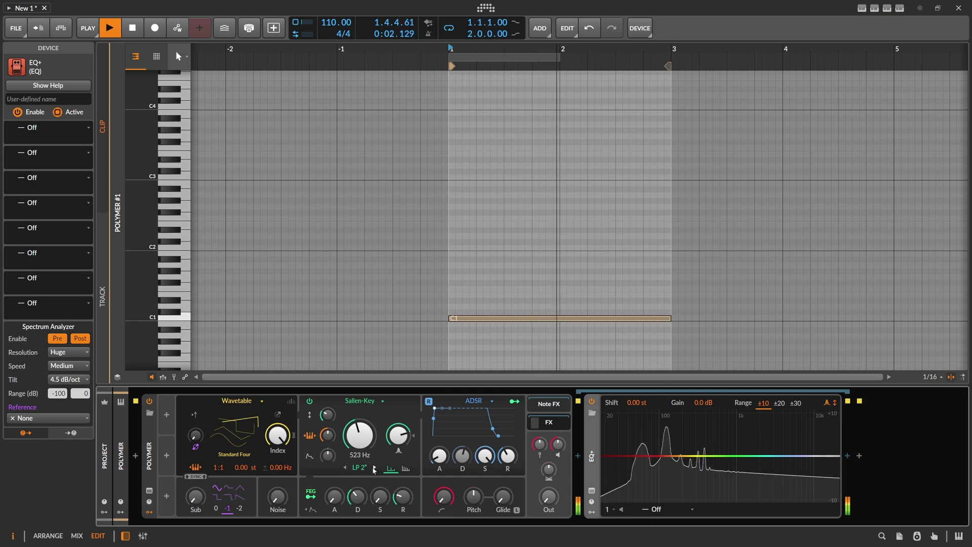
{"action": "left_click", "coordinate": [375, 467]}
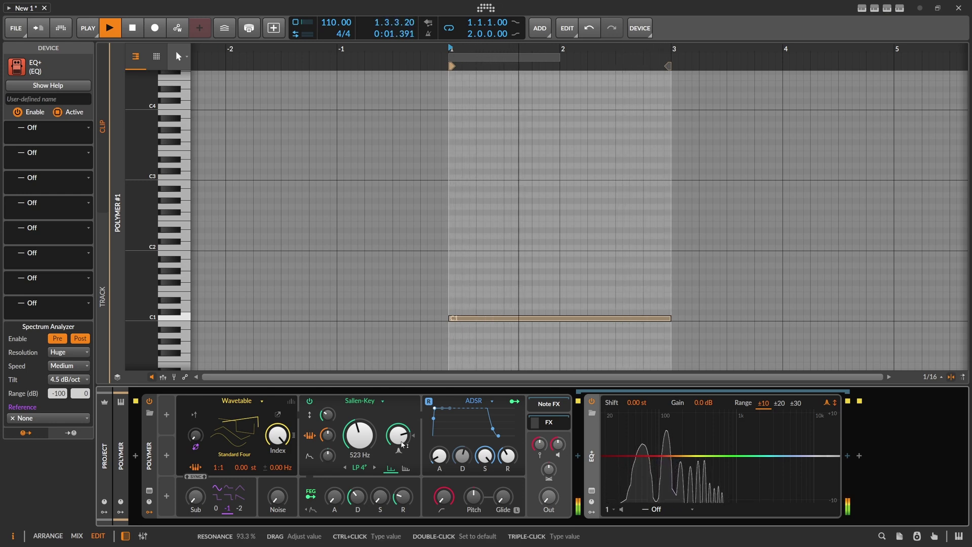
{"action": "left_click", "coordinate": [375, 467]}
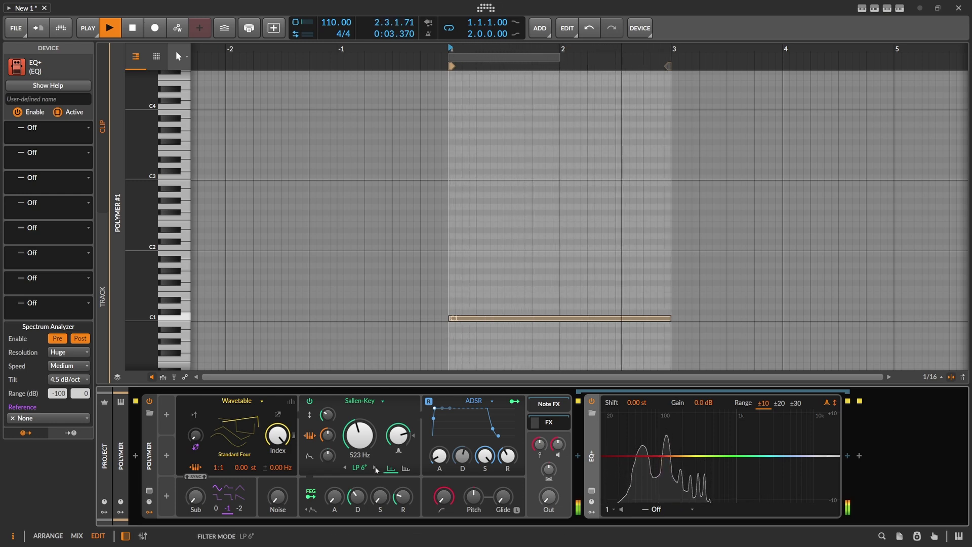
{"action": "left_click", "coordinate": [346, 467]}
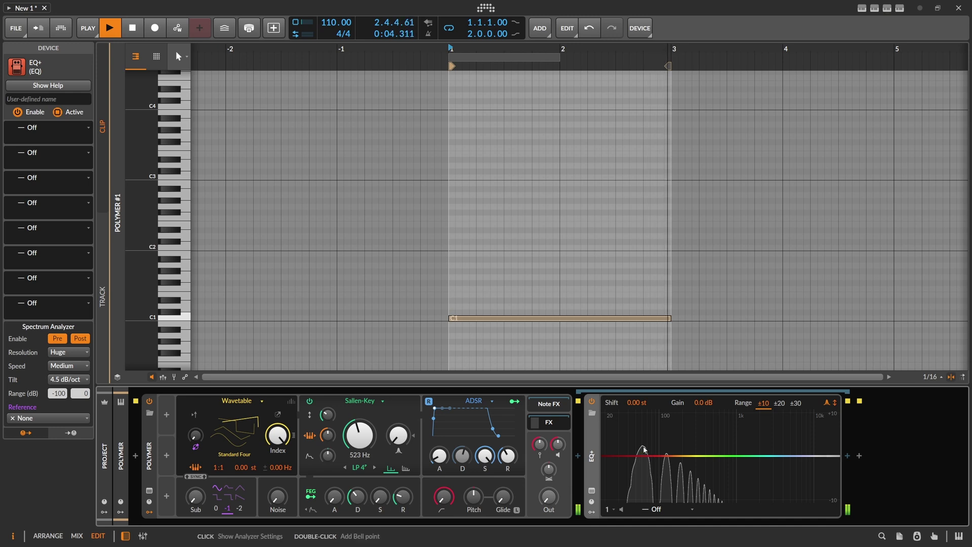
{"action": "left_click_drag", "start_coordinate": [363, 435], "coordinate": [365, 450]}
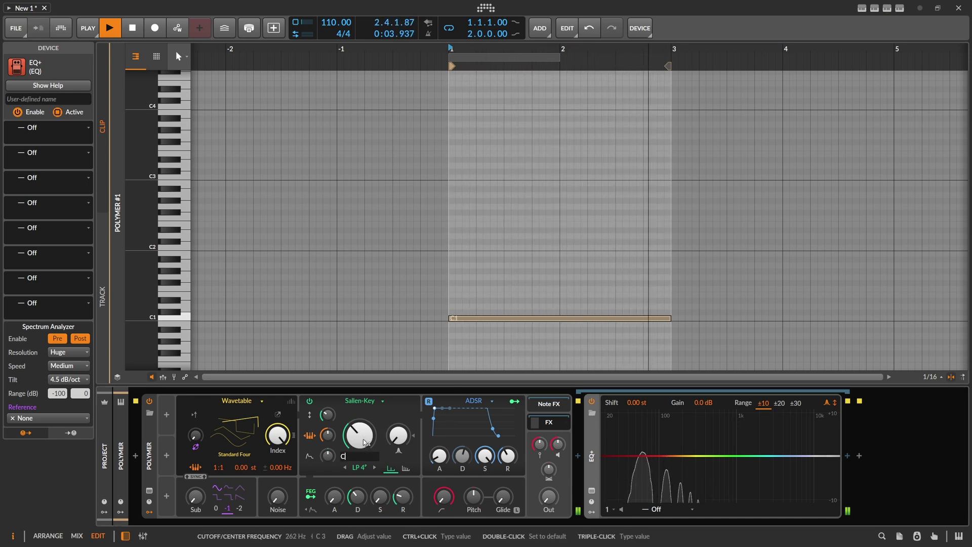
{"action": "type", "text": "4"}
{"action": "key", "text": "Return"}
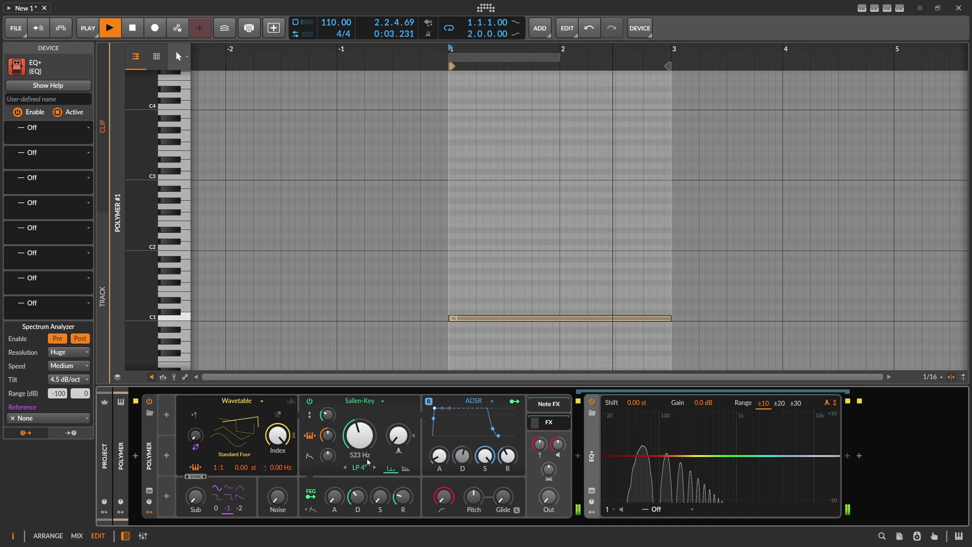
Return the filter to SVF in notch mode and bring up the Calculator
{"action": "left_click", "coordinate": [360, 401]}
{"action": "left_click", "coordinate": [377, 412]}
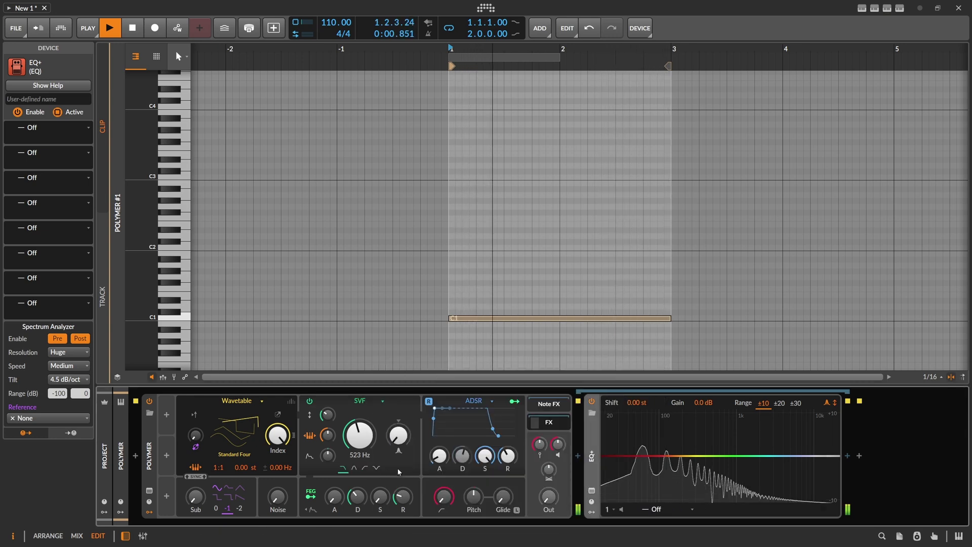
{"action": "left_click", "coordinate": [375, 471]}
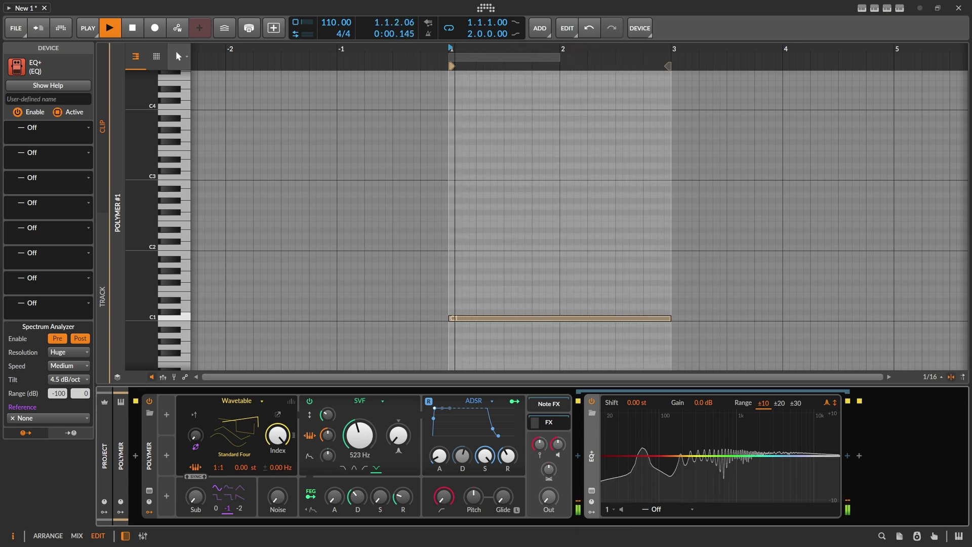
{"action": "key", "text": "alt+Tab"}
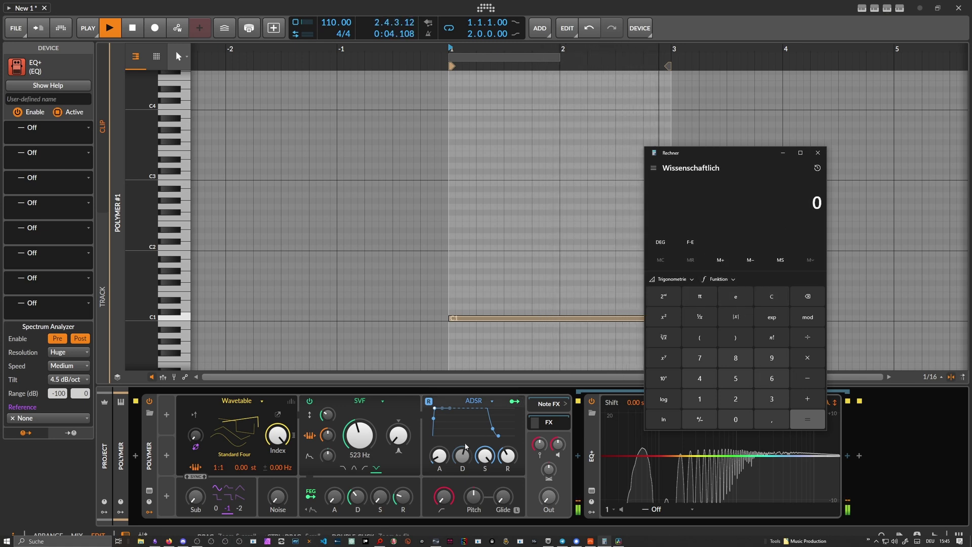
Set the SVF cutoff to 262 Hz and enter 262 × 4 in Calculator
{"action": "left_click_drag", "start_coordinate": [359, 436], "coordinate": [362, 453]}
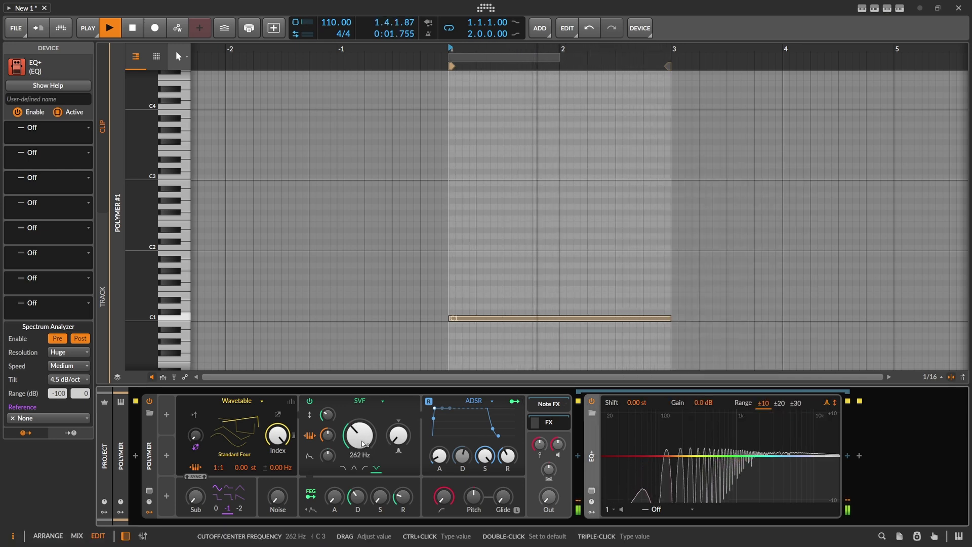
{"action": "key", "text": "alt+Tab"}
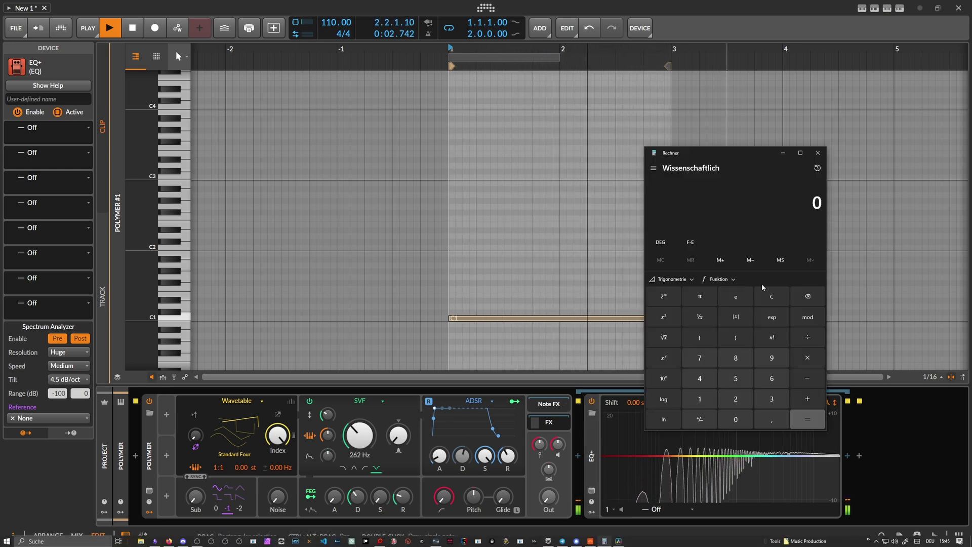
{"action": "left_click", "coordinate": [736, 398]}
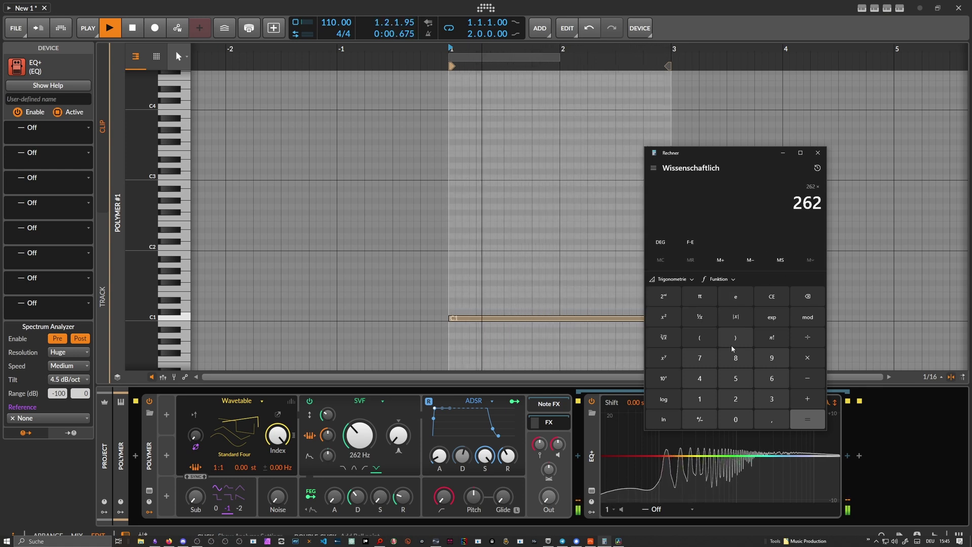
{"action": "type", "text": "4 ="}
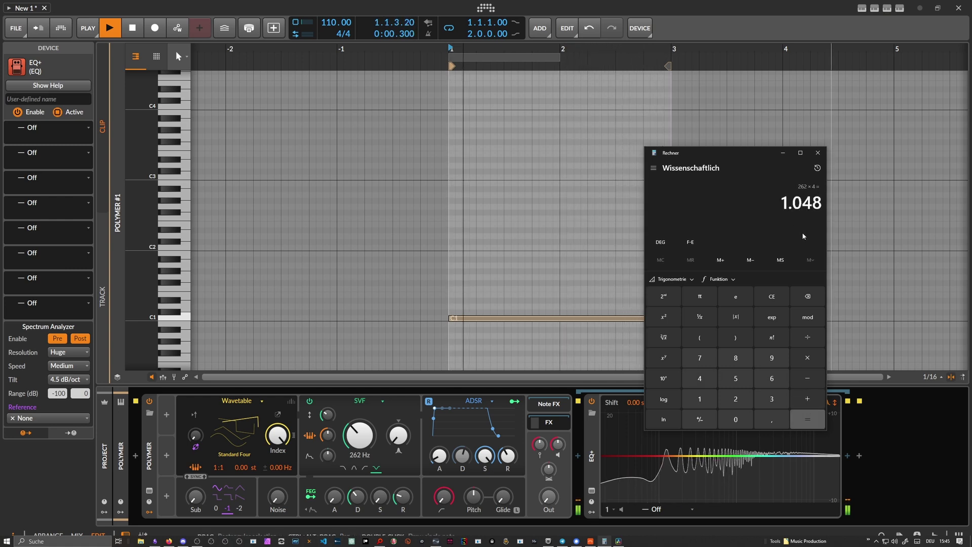
Select and copy the Calculator result 1048
{"action": "right_click", "coordinate": [799, 205]}
{"action": "left_click", "coordinate": [794, 203]}
{"action": "right_click", "coordinate": [793, 202]}
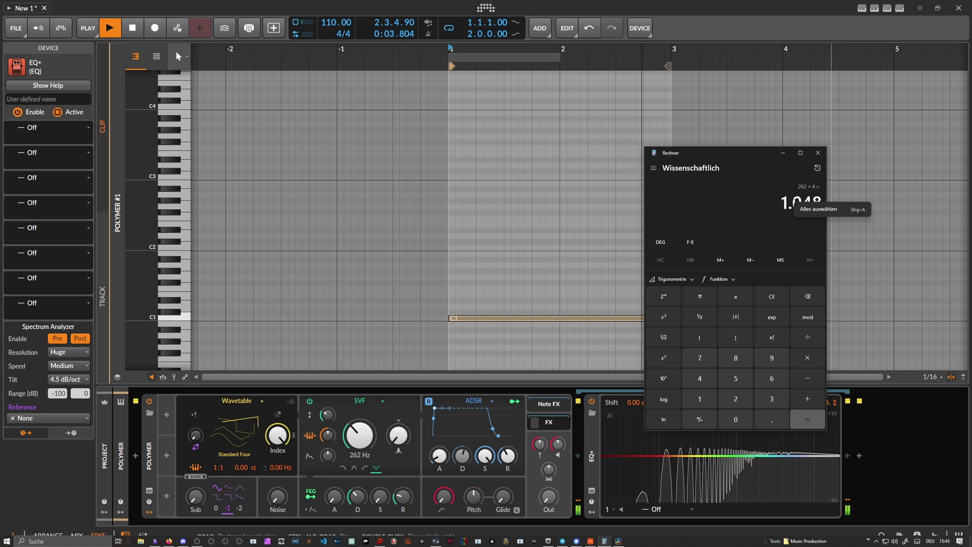
{"action": "left_click", "coordinate": [818, 209]}
{"action": "right_click", "coordinate": [802, 223]}
{"action": "left_click", "coordinate": [818, 228]}
Enter 1050 Hz, four times 262, as Polymer's SVF cutoff value
{"action": "left_click", "coordinate": [360, 436], "text": "ctrl"}
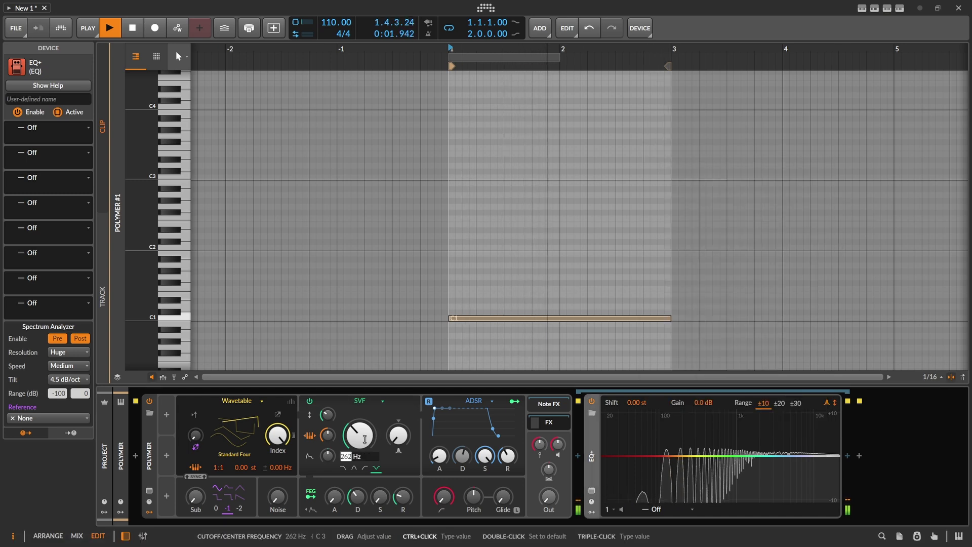
{"action": "key", "text": "ctrl+a"}
{"action": "type", "text": "1050"}
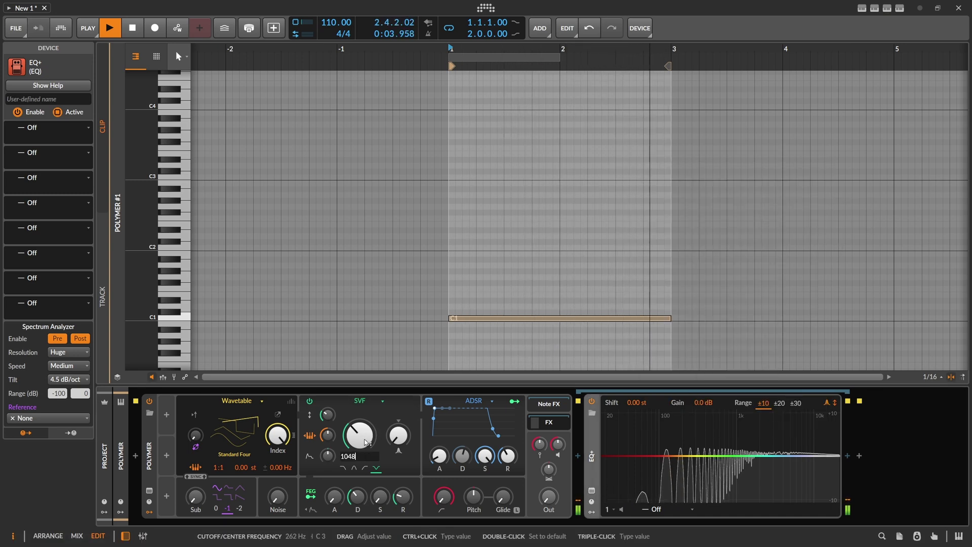
{"action": "key", "text": "Return"}
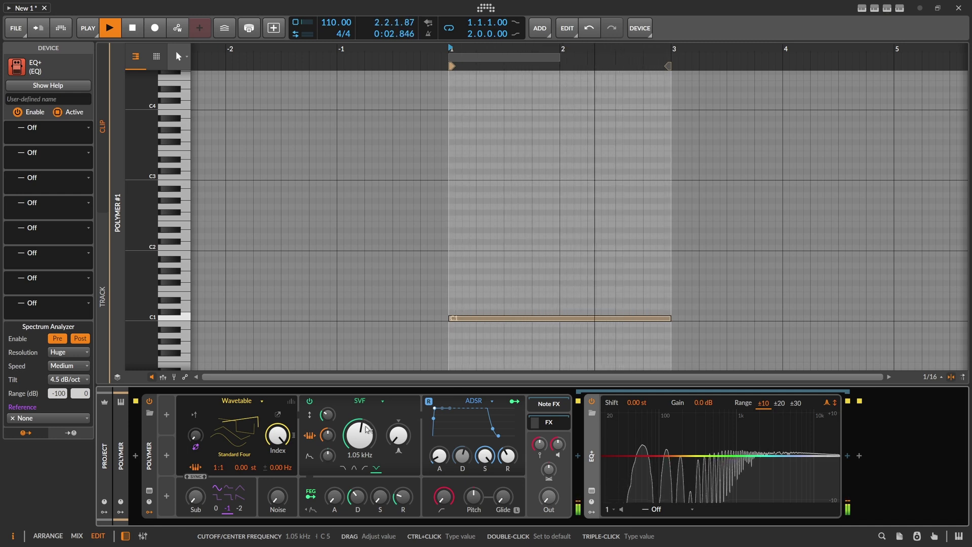
{"action": "scroll", "coordinate": [360, 435], "scroll_direction": "down", "scroll_amount": 5}
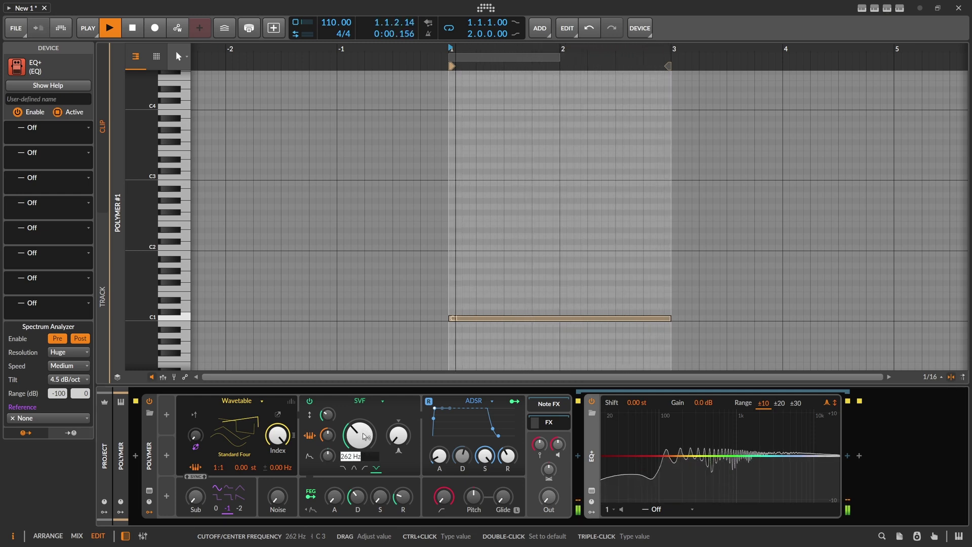
Set the SVF cutoff to G4 (784 Hz) and bypass Polymer's built-in filter
{"action": "left_click", "coordinate": [363, 439], "text": "ctrl"}
{"action": "type", "text": "C4"}
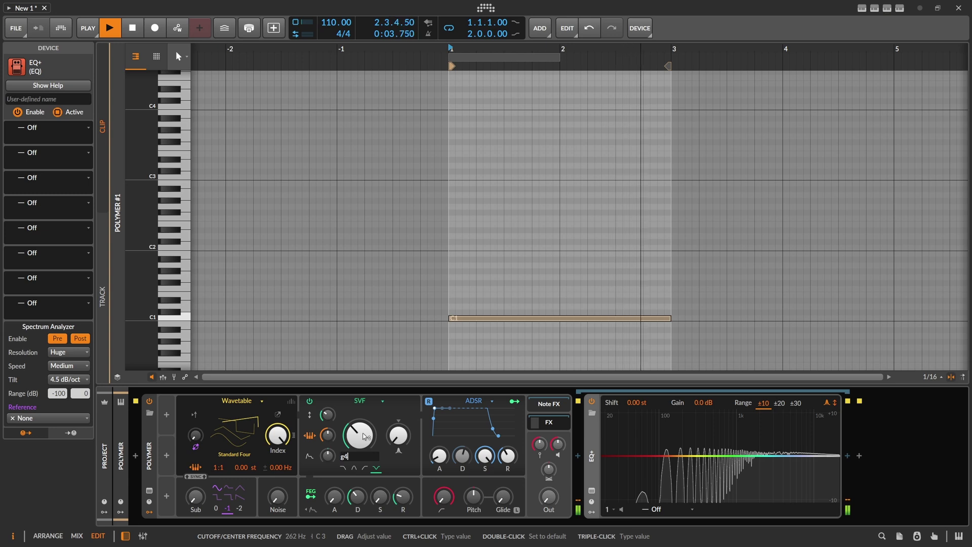
{"action": "key", "text": "Return"}
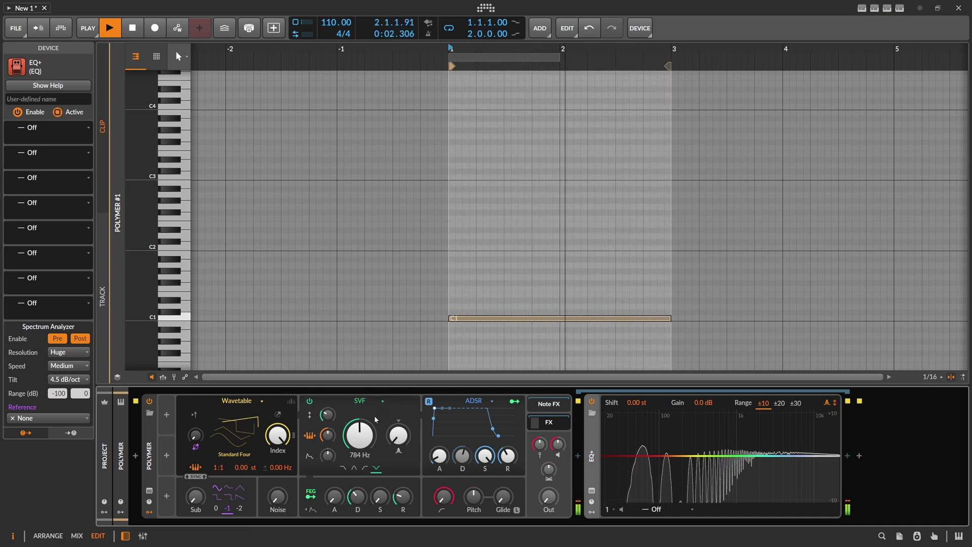
{"action": "left_click", "coordinate": [310, 401]}
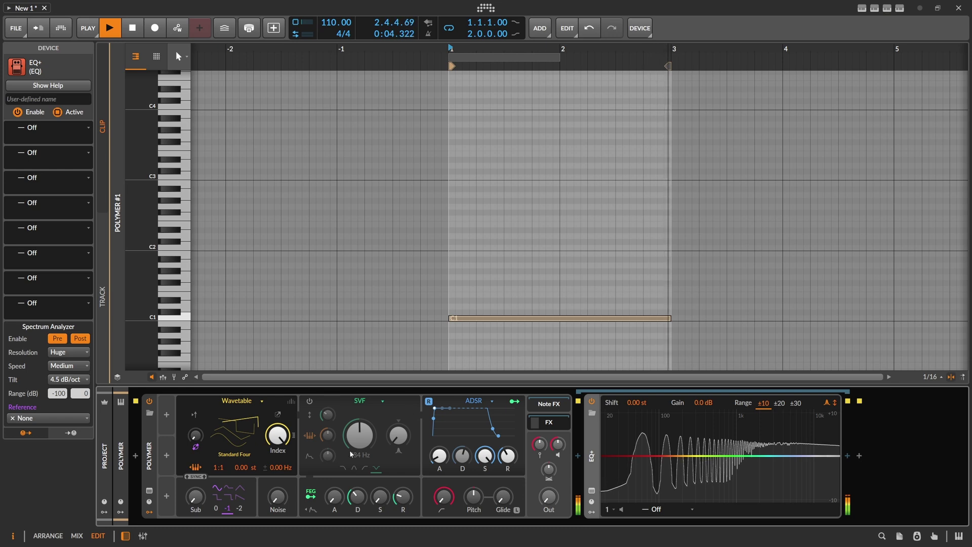
Insert an FX Grid into the chain before EQ+
{"action": "left_click", "coordinate": [578, 455]}
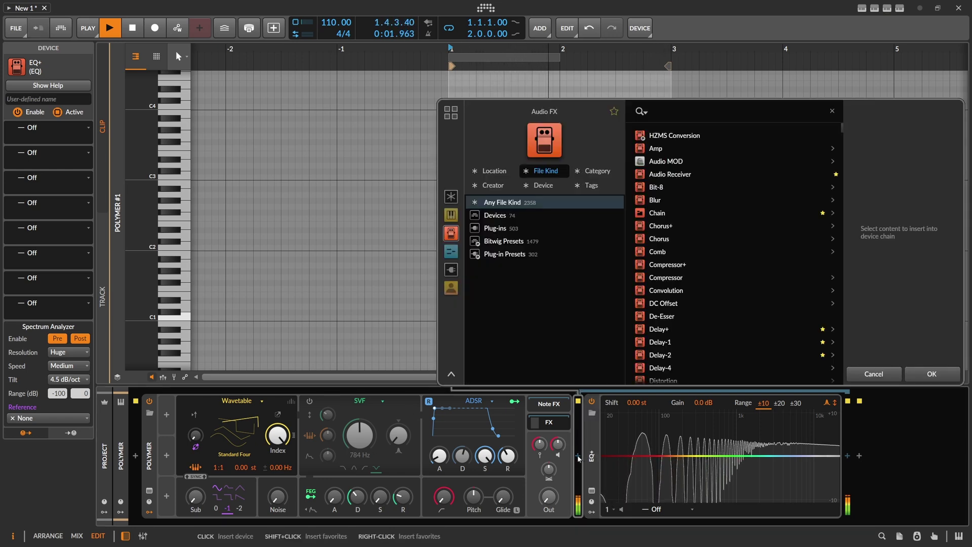
{"action": "type", "text": "fx gr"}
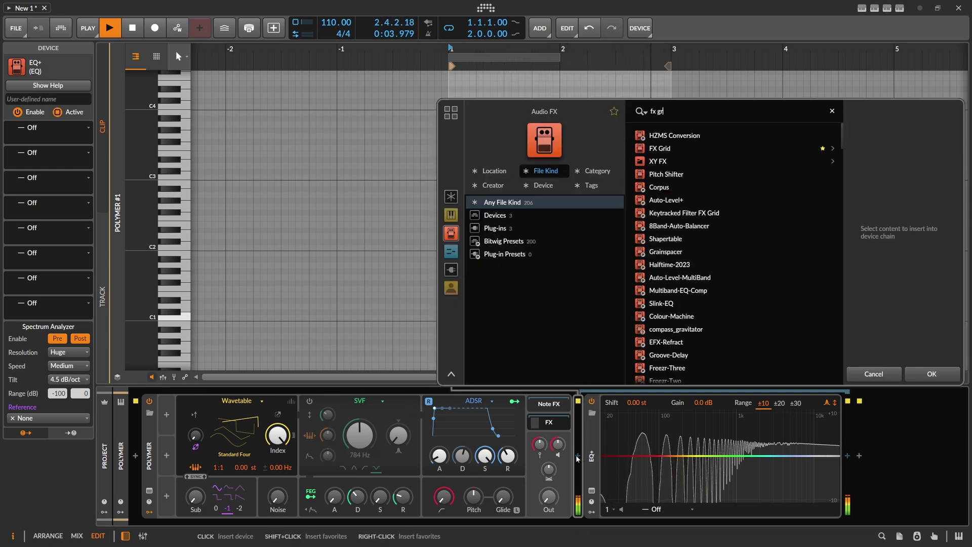
{"action": "double_click", "coordinate": [666, 148]}
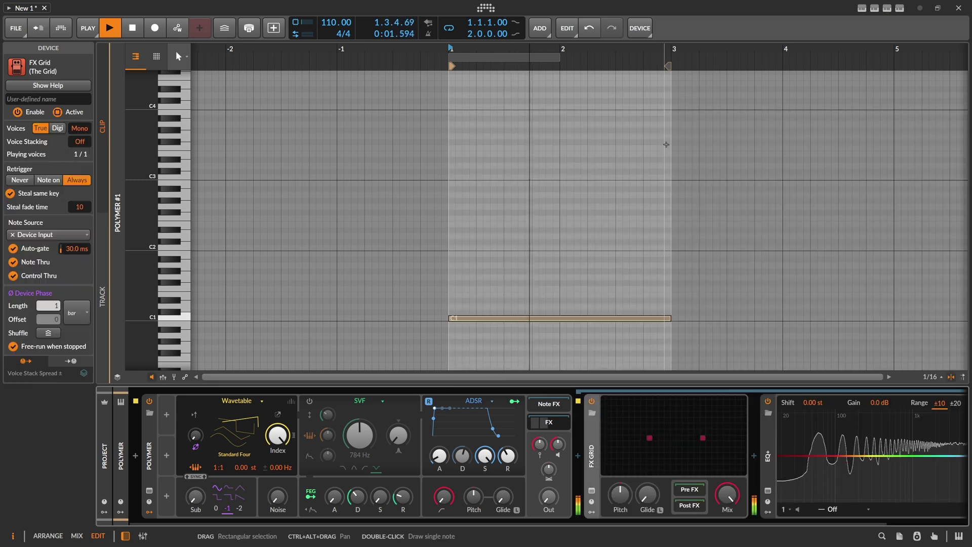
Open the FX Grid editor and place an SVF module on the grid
{"action": "left_click", "coordinate": [593, 434]}
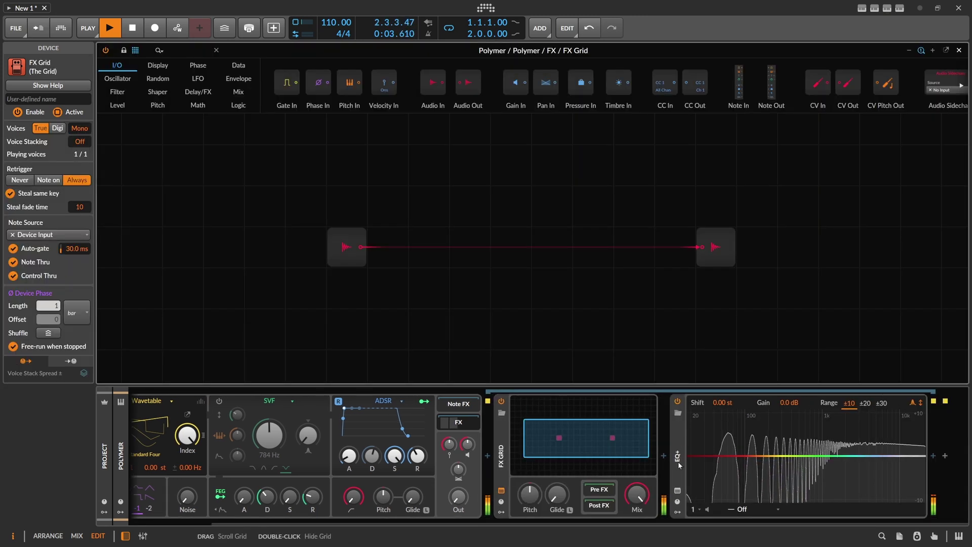
{"action": "type", "text": "sv"}
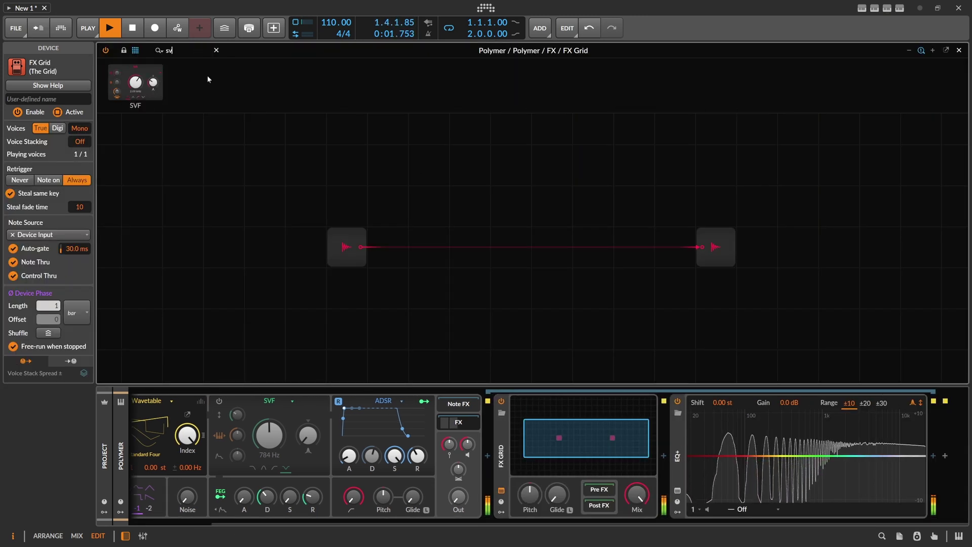
{"action": "left_click_drag", "start_coordinate": [135, 82], "coordinate": [462, 273]}
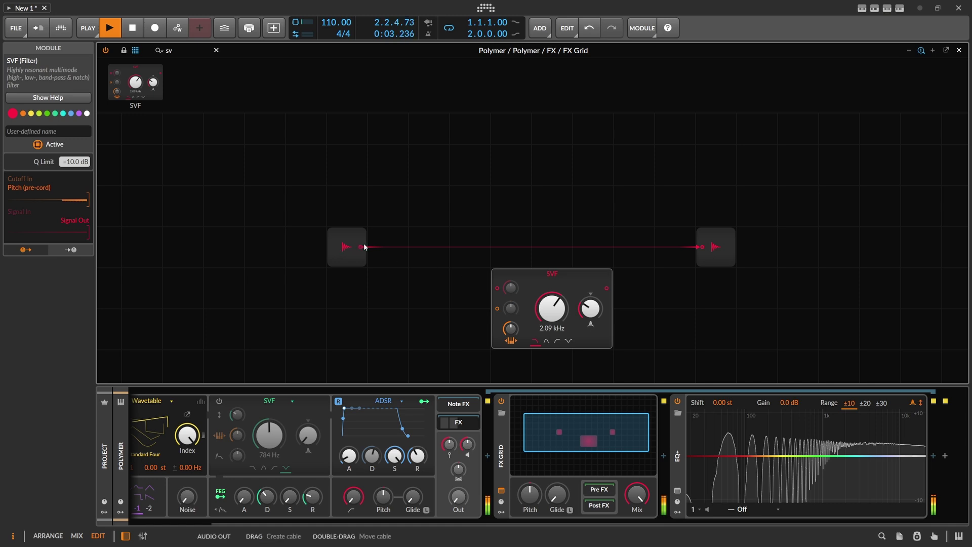
Wire the SVF between grid Audio In and Audio Out, in notch mode at 262 Hz
{"action": "left_click_drag", "start_coordinate": [365, 247], "coordinate": [497, 288]}
{"action": "left_click_drag", "start_coordinate": [606, 288], "coordinate": [702, 247]}
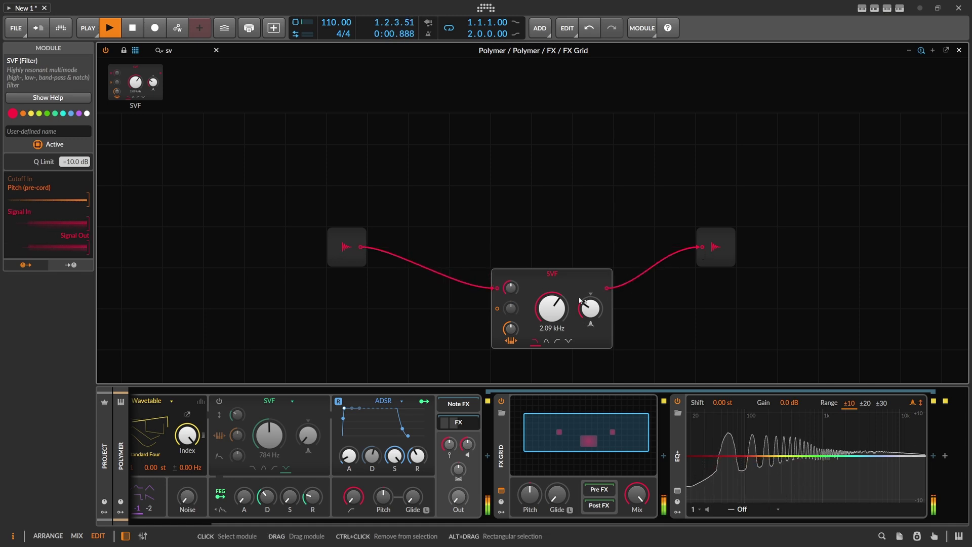
{"action": "left_click_drag", "start_coordinate": [552, 308], "coordinate": [482, 302]}
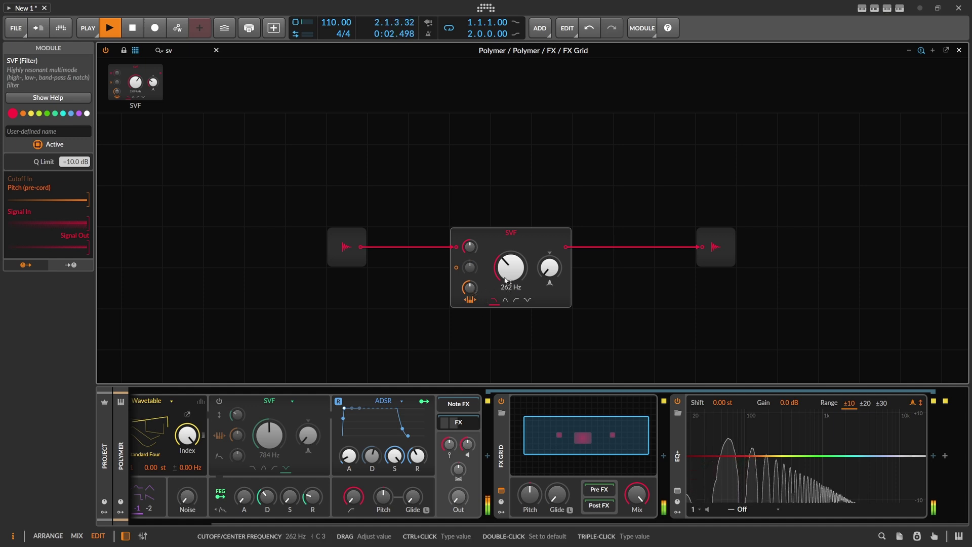
{"action": "left_click", "coordinate": [528, 301]}
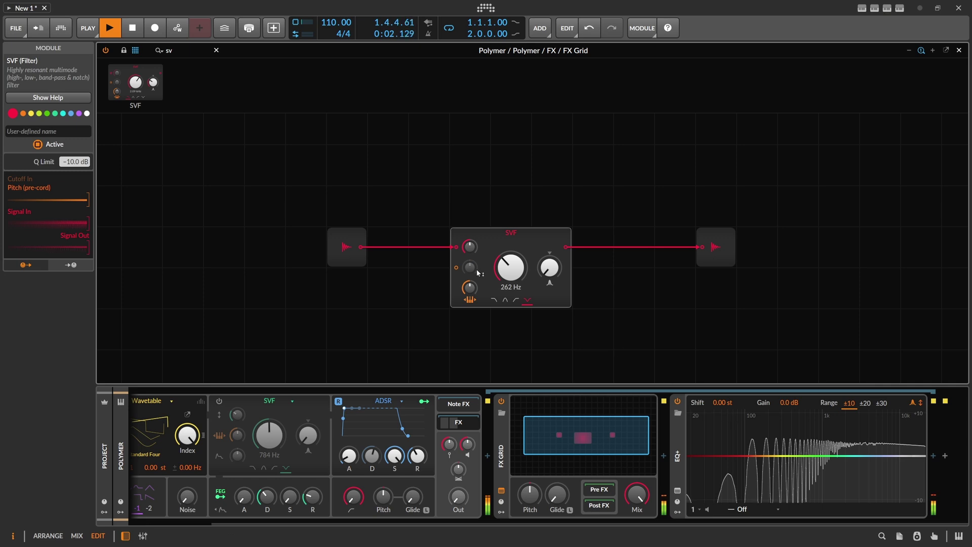
Add a Pitch In module and patch it into the SVF cutoff input
{"action": "type", "text": "pitch"}
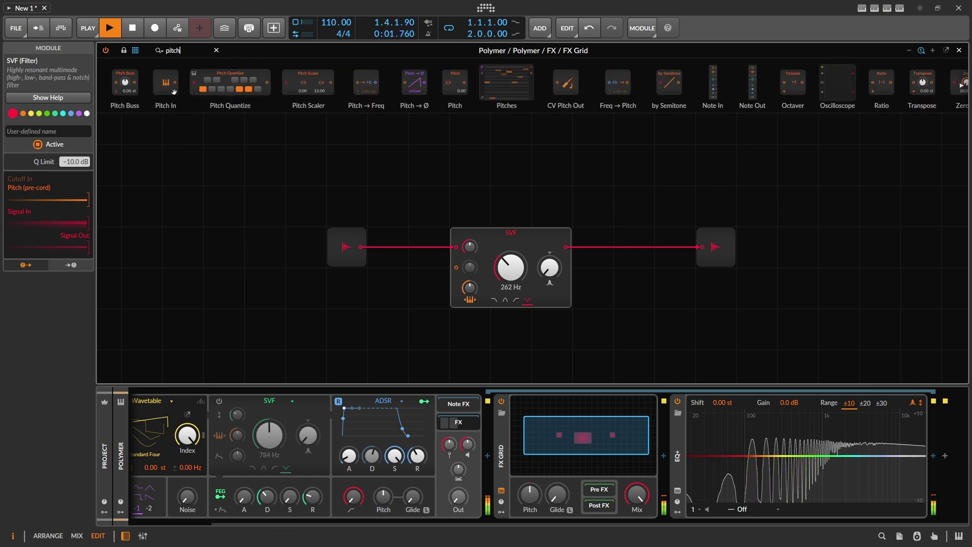
{"action": "left_click_drag", "start_coordinate": [173, 92], "coordinate": [347, 330]}
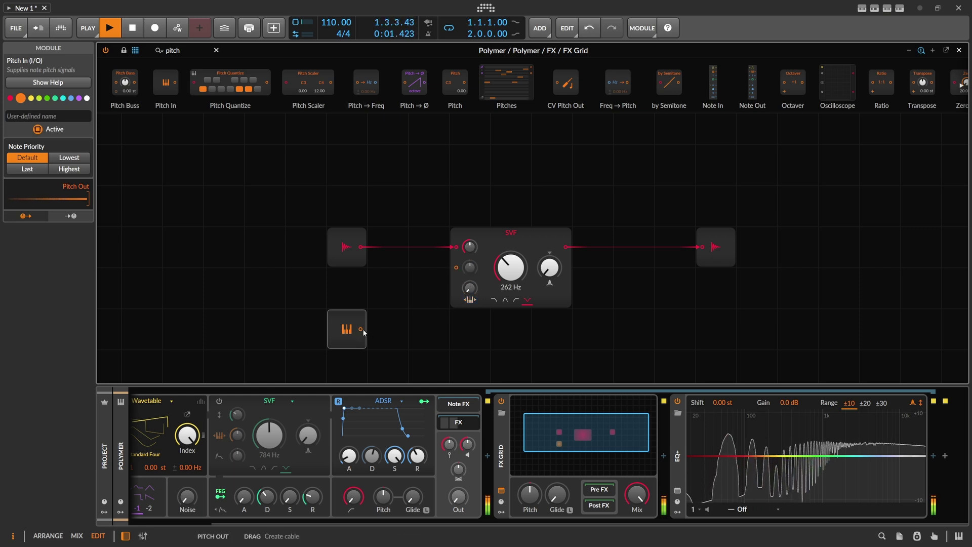
{"action": "left_click_drag", "start_coordinate": [360, 329], "coordinate": [456, 268]}
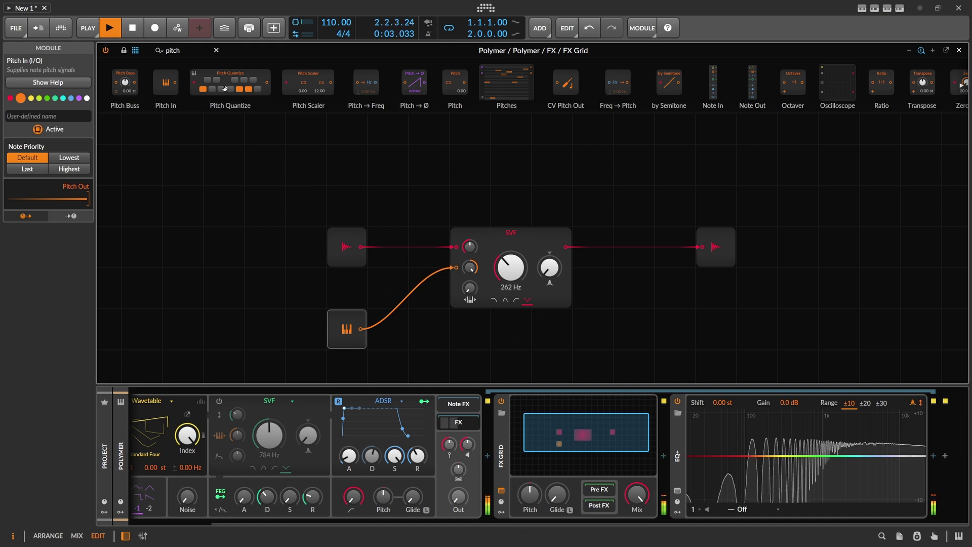
Insert a Ratio module on the Pitch In cable and set it to 5:1
{"action": "type", "text": "ra"}
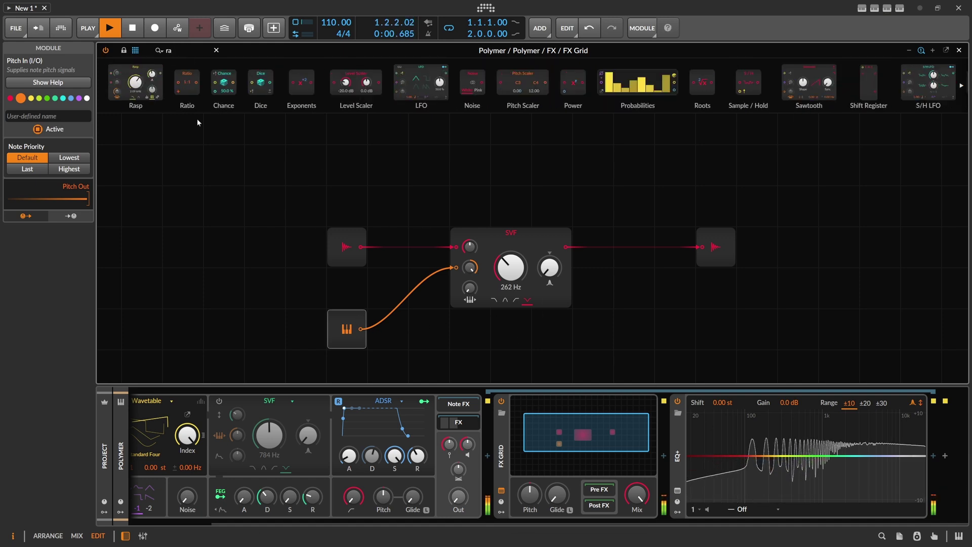
{"action": "left_click_drag", "start_coordinate": [187, 84], "coordinate": [365, 333]}
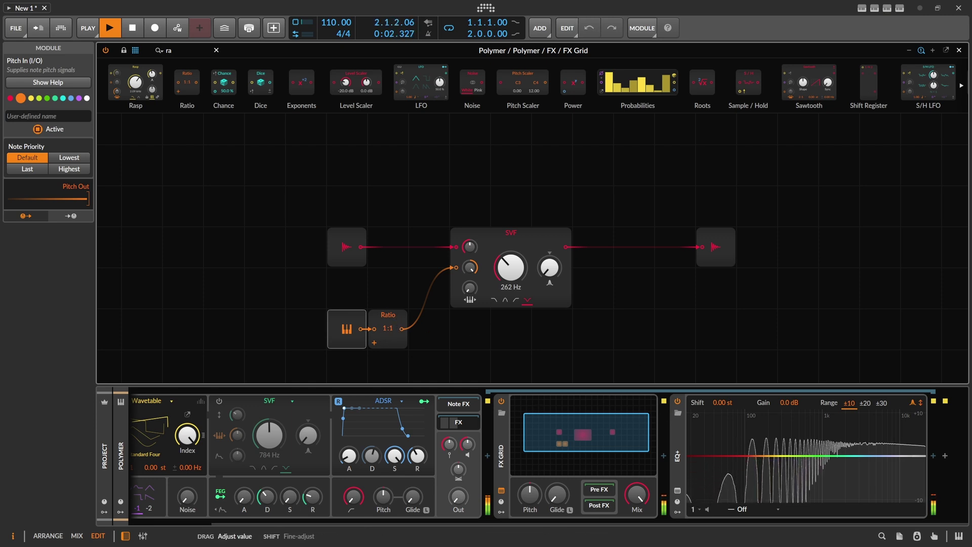
{"action": "left_click_drag", "start_coordinate": [387, 332], "coordinate": [388, 329]}
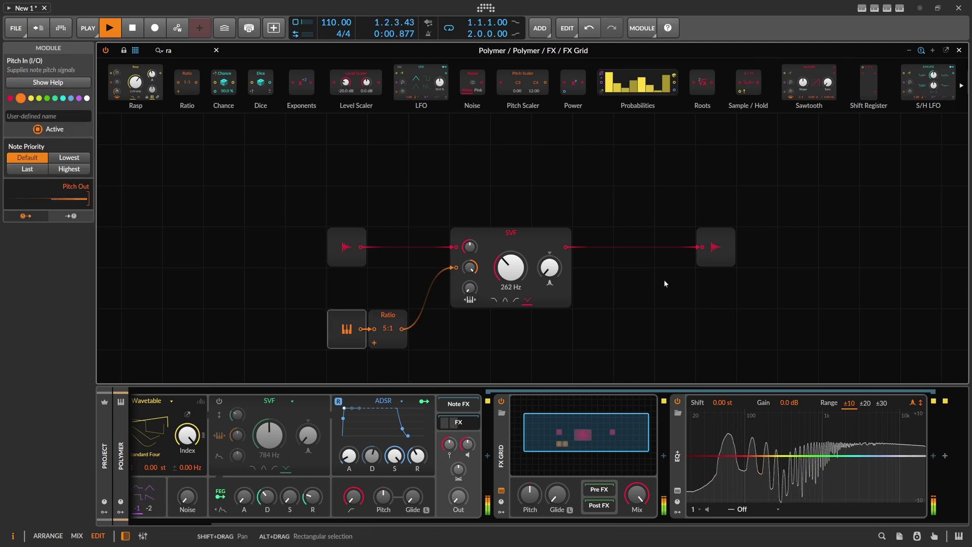
Raise the clip's single note to B2 and bring the FX Grid patch editor back up
{"action": "left_click", "coordinate": [959, 50]}
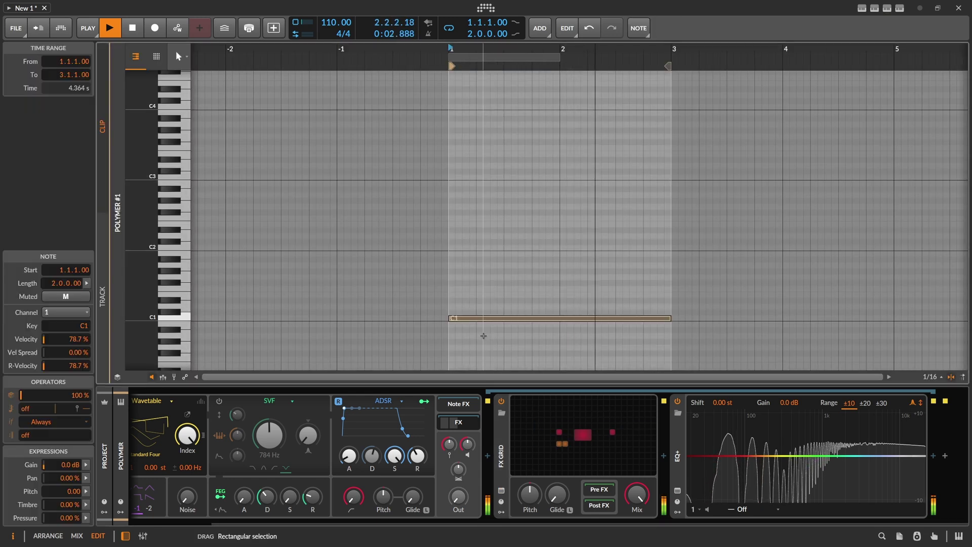
{"action": "key", "text": "Up"}
{"action": "key", "text": "Up"}
{"action": "key", "text": "Up"}
{"action": "key", "text": "Up"}
{"action": "key", "text": "Up"}
{"action": "key", "text": "Up"}
{"action": "key", "text": "Up"}
{"action": "key", "text": "Up"}
{"action": "key", "text": "Up"}
{"action": "key", "text": "Up"}
{"action": "key", "text": "Up"}
{"action": "key", "text": "Up"}
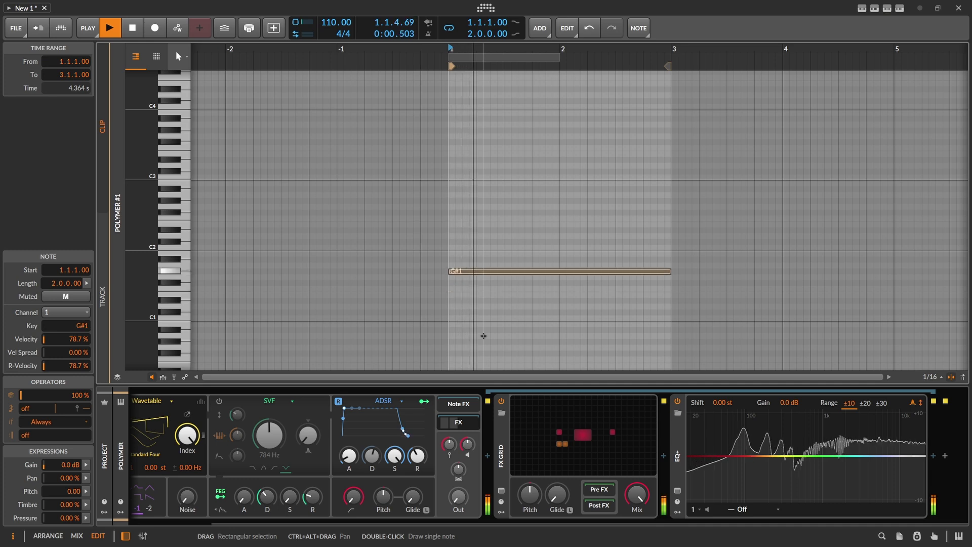
{"action": "key", "text": "Up"}
{"action": "key", "text": "Up"}
{"action": "key", "text": "Up"}
{"action": "key", "text": "Up"}
{"action": "key", "text": "Up"}
{"action": "key", "text": "Up"}
{"action": "key", "text": "Up"}
{"action": "key", "text": "Up"}
{"action": "key", "text": "Up"}
{"action": "key", "text": "Up"}
{"action": "key", "text": "Up"}
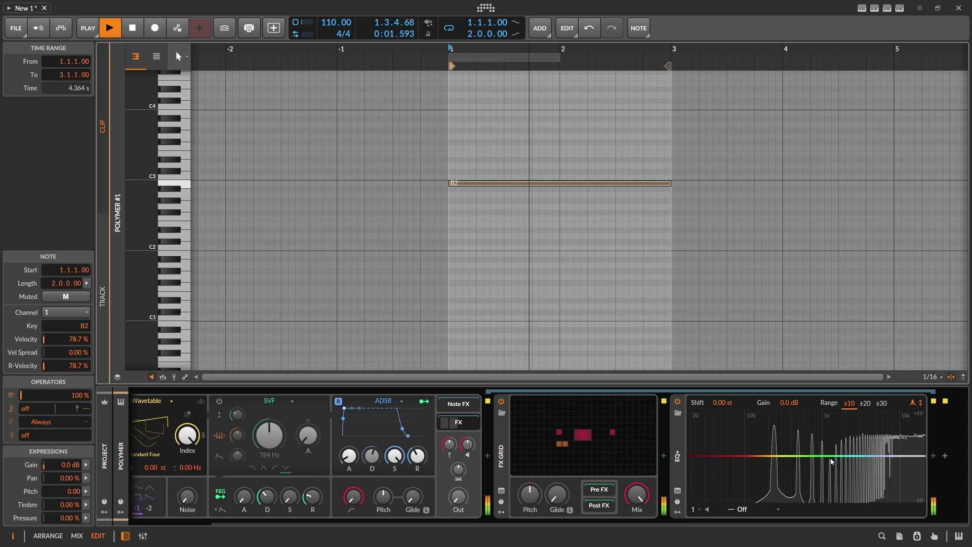
{"action": "double_click", "coordinate": [595, 437]}
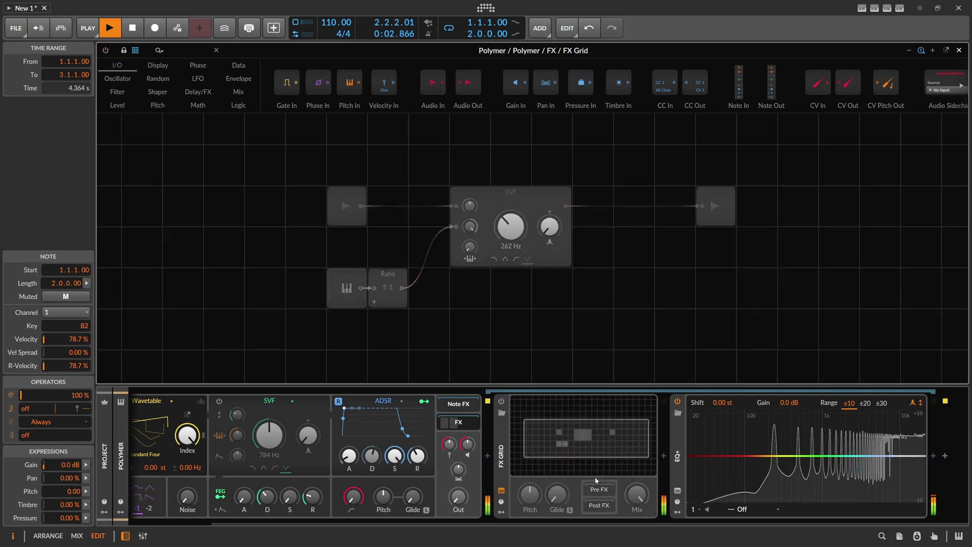
Set the test note to C3 and add an EQ+ Bell band cutting -10 dB near 513 Hz
{"action": "scroll", "coordinate": [545, 521], "scroll_direction": "up", "scroll_amount": 3}
{"action": "scroll", "coordinate": [628, 521], "scroll_direction": "down", "scroll_amount": 3}
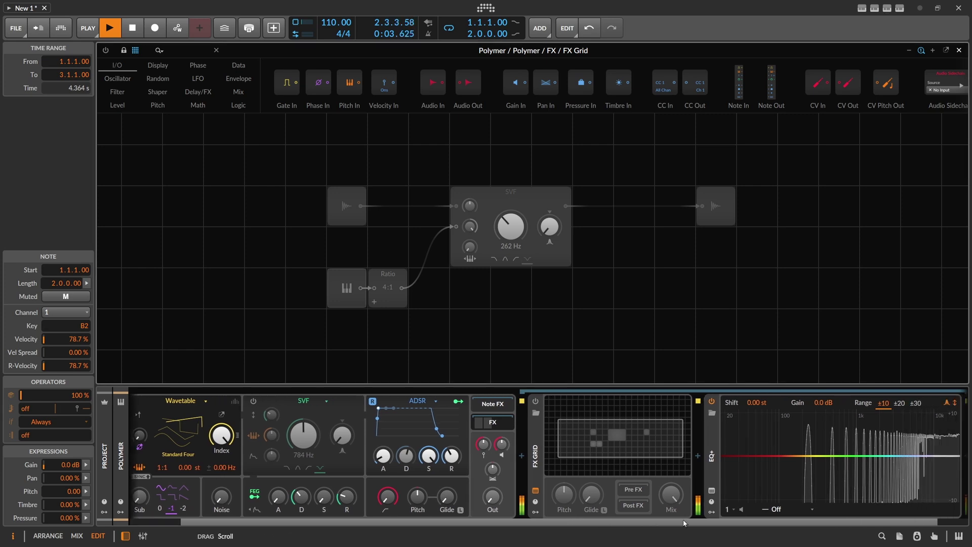
{"action": "left_click", "coordinate": [679, 448]}
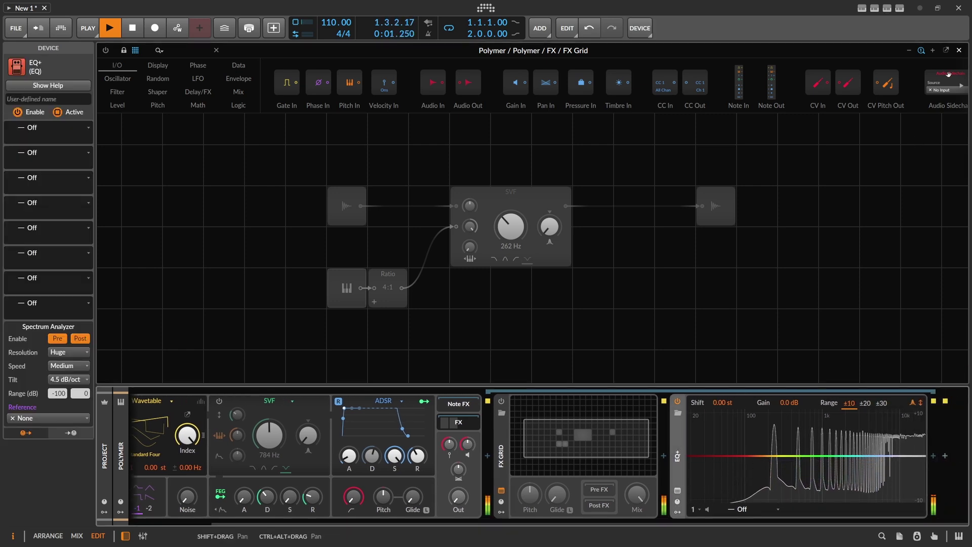
{"action": "key", "text": "e"}
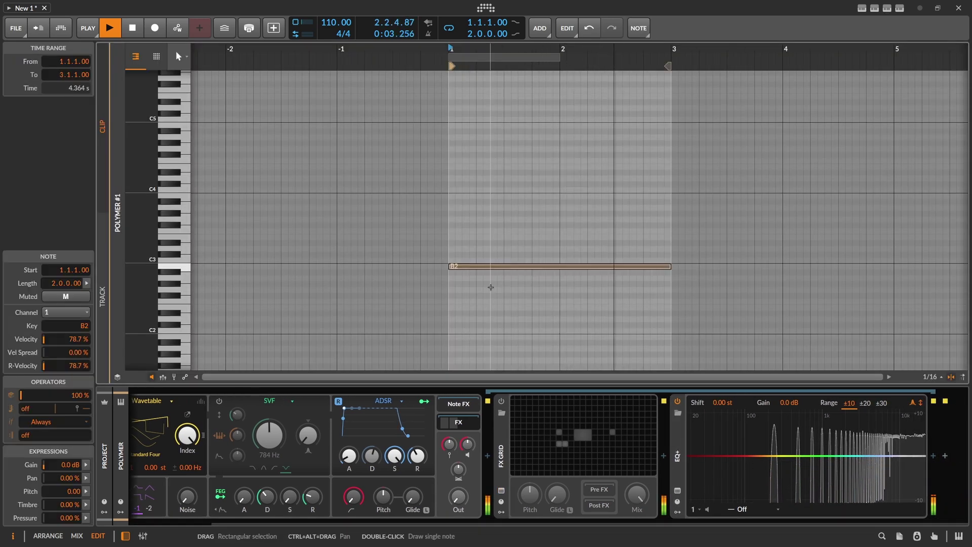
{"action": "key", "text": "Up"}
{"action": "key", "text": "Up"}
{"action": "key", "text": "Up"}
{"action": "key", "text": "Up"}
{"action": "key", "text": "Up"}
{"action": "key", "text": "Up"}
{"action": "key", "text": "Up"}
{"action": "key", "text": "Up"}
{"action": "key", "text": "Up"}
{"action": "key", "text": "Up"}
{"action": "key", "text": "Up"}
{"action": "key", "text": "Up"}
{"action": "key", "text": "Up"}
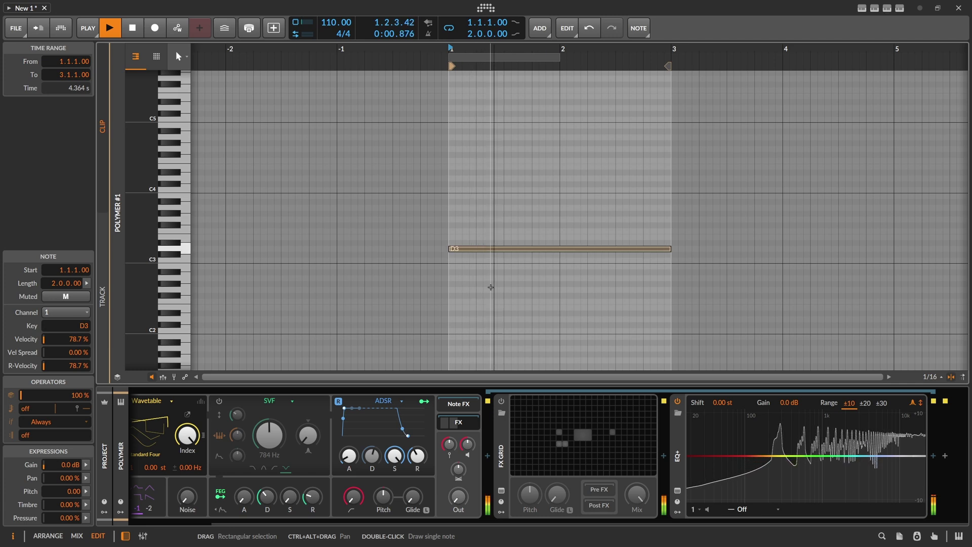
{"action": "key", "text": "Down"}
{"action": "key", "text": "Down"}
{"action": "key", "text": "Down"}
{"action": "key", "text": "Down"}
{"action": "key", "text": "Down"}
{"action": "key", "text": "Down"}
{"action": "key", "text": "Down"}
{"action": "key", "text": "Down"}
{"action": "key", "text": "Down"}
{"action": "key", "text": "Down"}
{"action": "key", "text": "Down"}
{"action": "key", "text": "Down"}
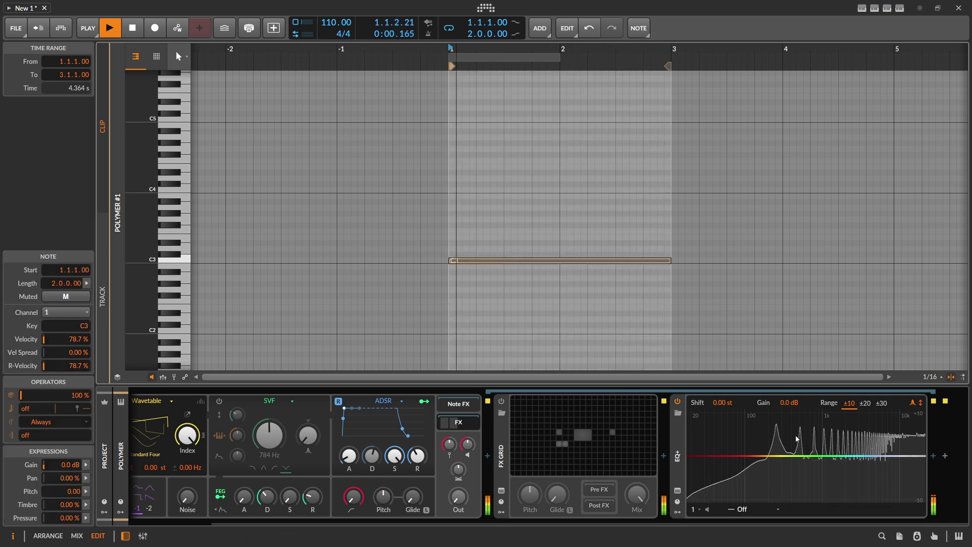
{"action": "left_click_drag", "start_coordinate": [805, 461], "coordinate": [800, 505]}
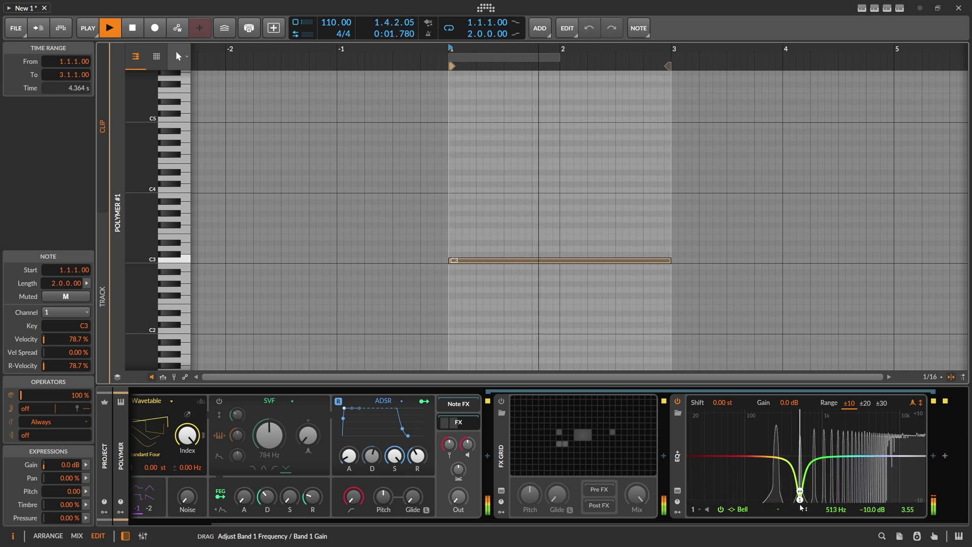
Open EQ+'s modulator panel and start adding a modulator, searching for Keytrack+
{"action": "left_click", "coordinate": [678, 512]}
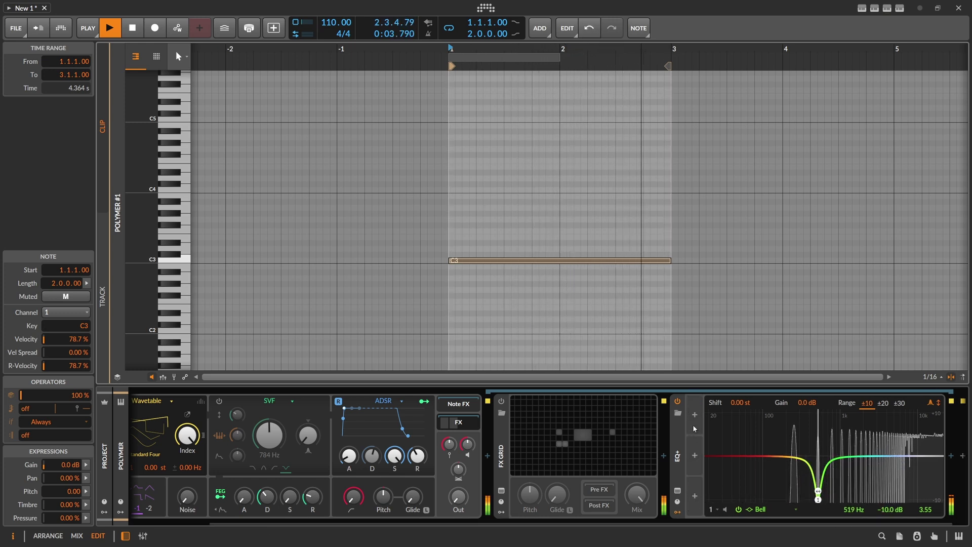
{"action": "left_click", "coordinate": [695, 420]}
Add Keytrack+ to EQ+ and route it to Global Shift with a 60.00 amount
{"action": "key", "text": "Down"}
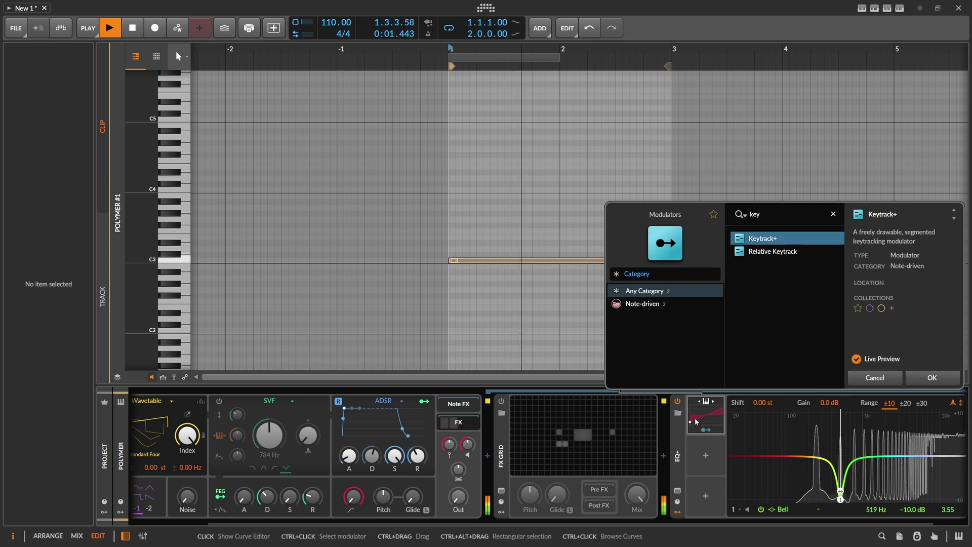
{"action": "key", "text": "Return"}
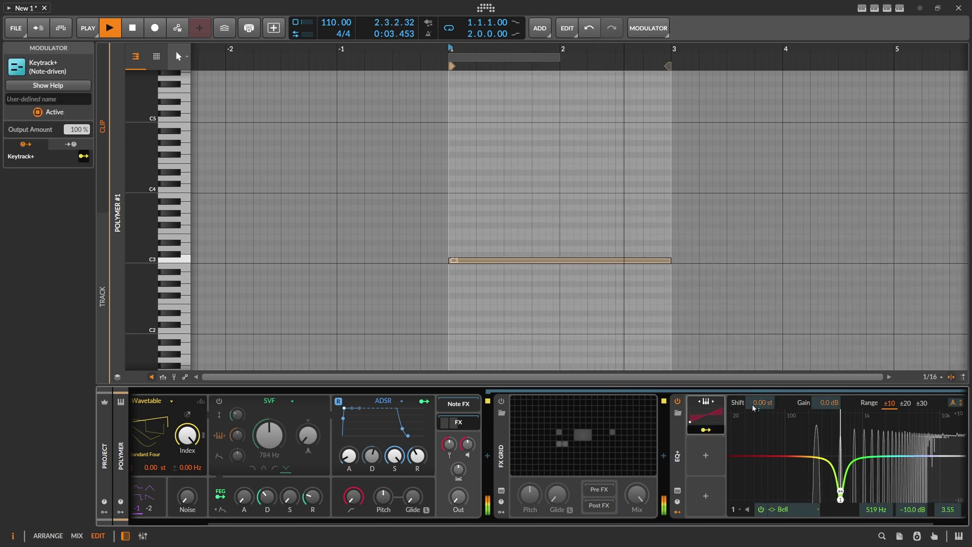
{"action": "left_click_drag", "start_coordinate": [760, 402], "coordinate": [760, 202]}
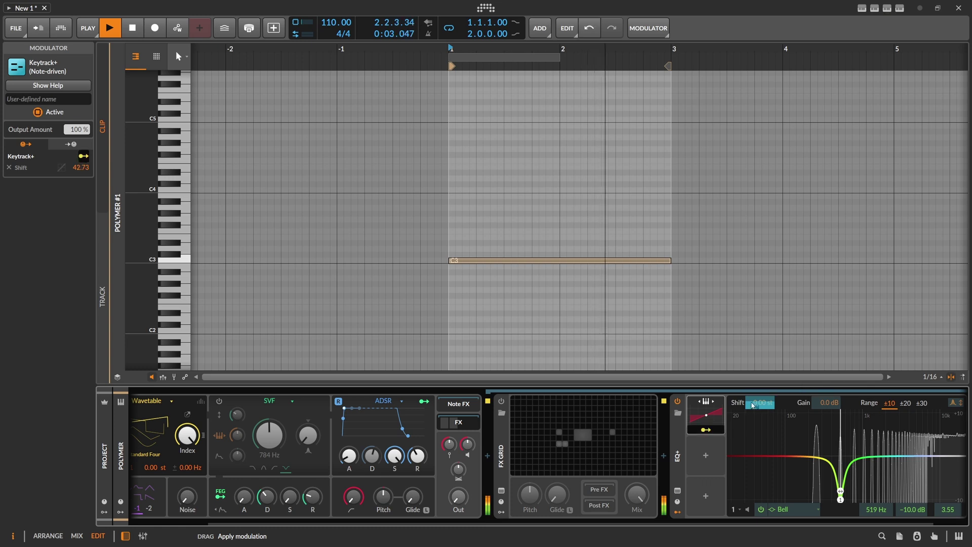
{"action": "double_click", "coordinate": [81, 167]}
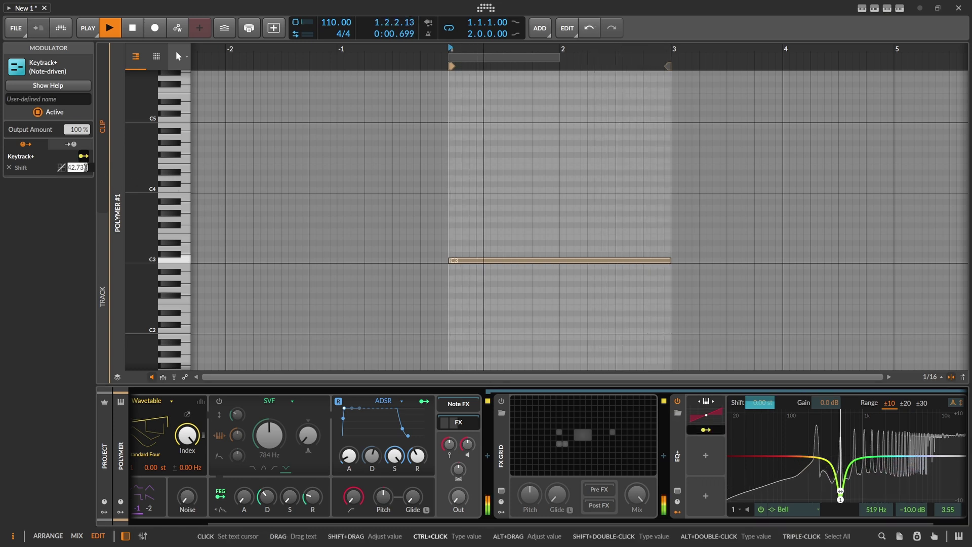
{"action": "type", "text": "60"}
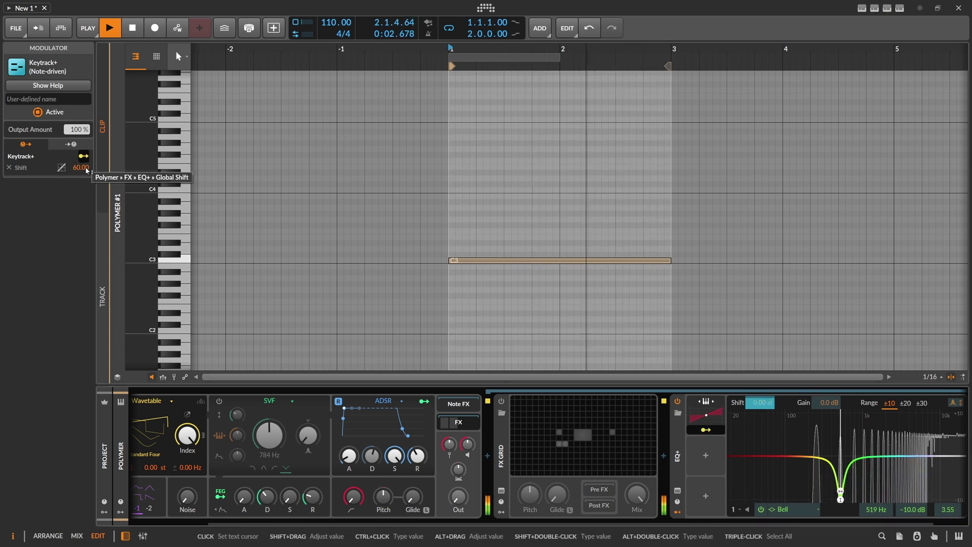
{"action": "key", "text": "Return"}
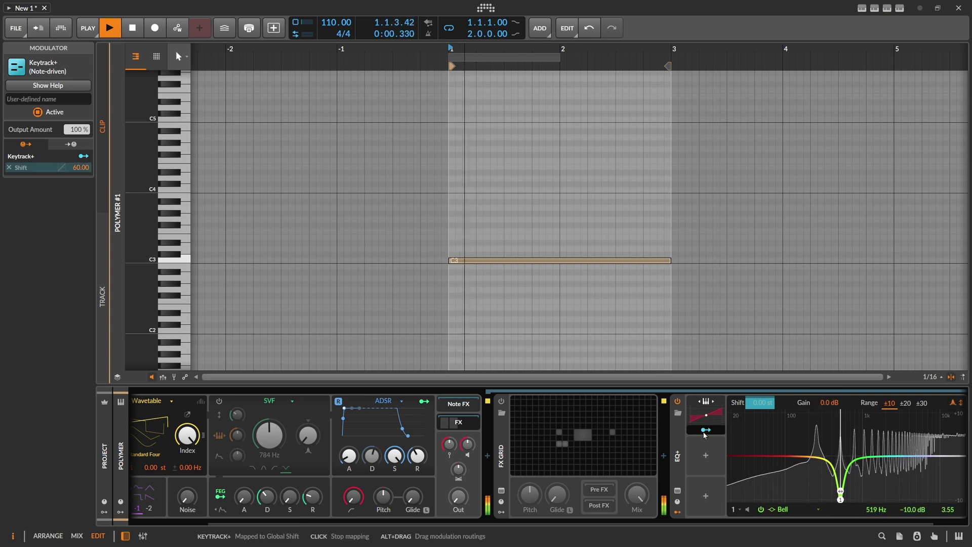
{"action": "left_click", "coordinate": [561, 285]}
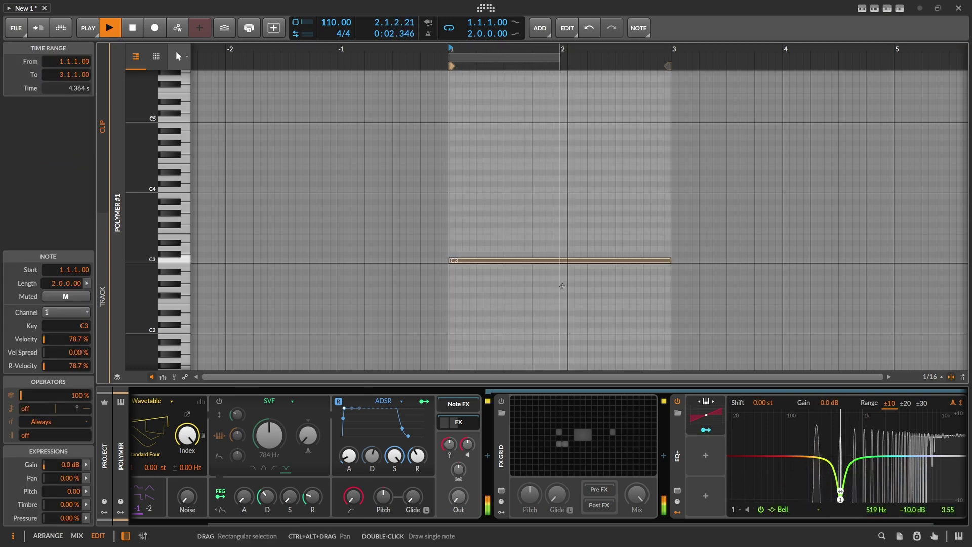
Audition the shifting notch by transposing the note by octaves to C4, C2, C1, then C3
{"action": "key", "text": "shift+Up"}
{"action": "key", "text": "shift+Down"}
{"action": "key", "text": "shift+Down"}
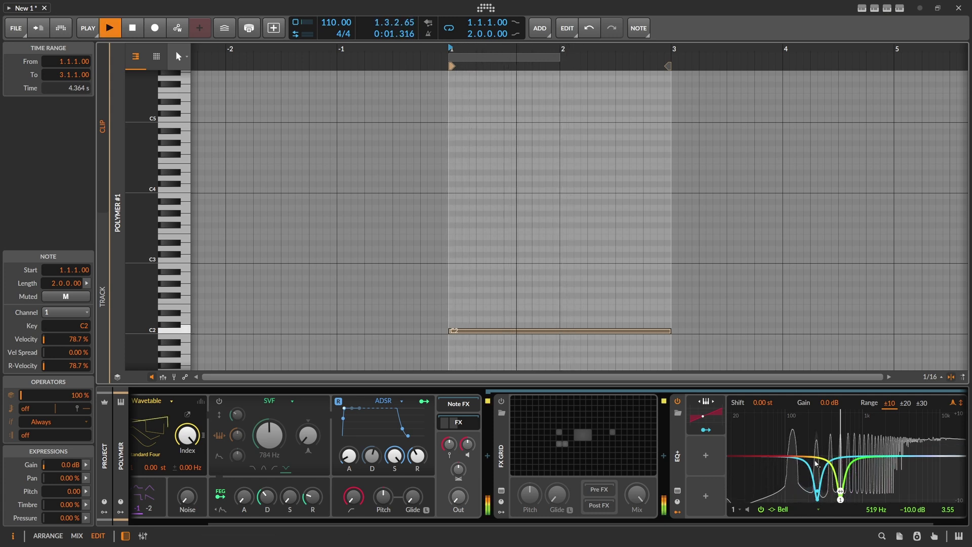
{"action": "key", "text": "shift+Down"}
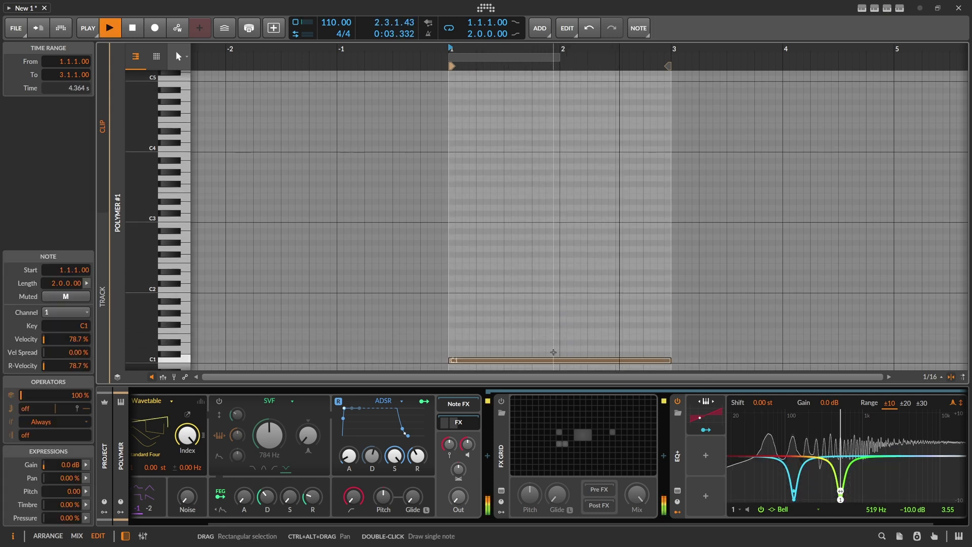
{"action": "key", "text": "shift+Up"}
{"action": "key", "text": "shift+Up"}
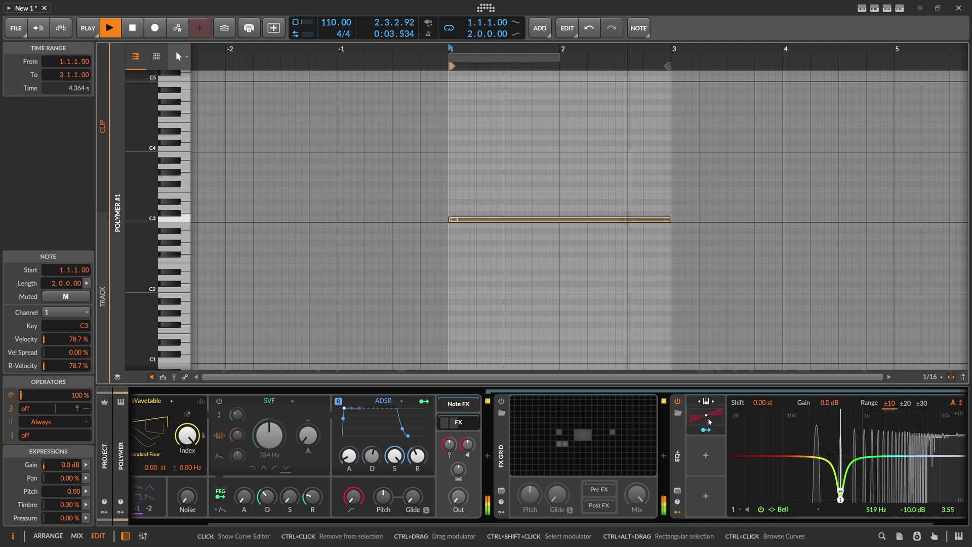
Add a second EQ+ Bell band cutting -10 dB at 1.34 kHz and drop the note to C1
{"action": "double_click", "coordinate": [872, 456]}
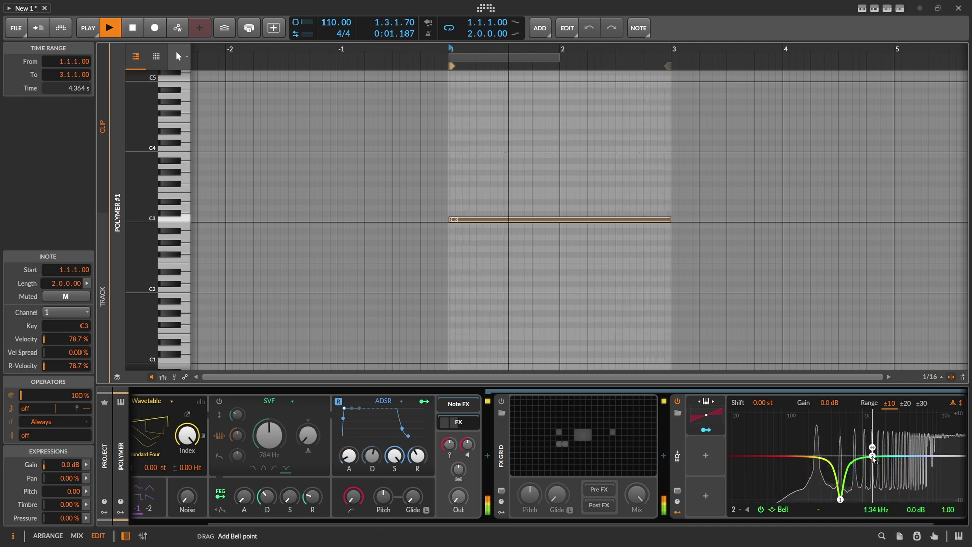
{"action": "left_click_drag", "start_coordinate": [872, 458], "coordinate": [873, 507]}
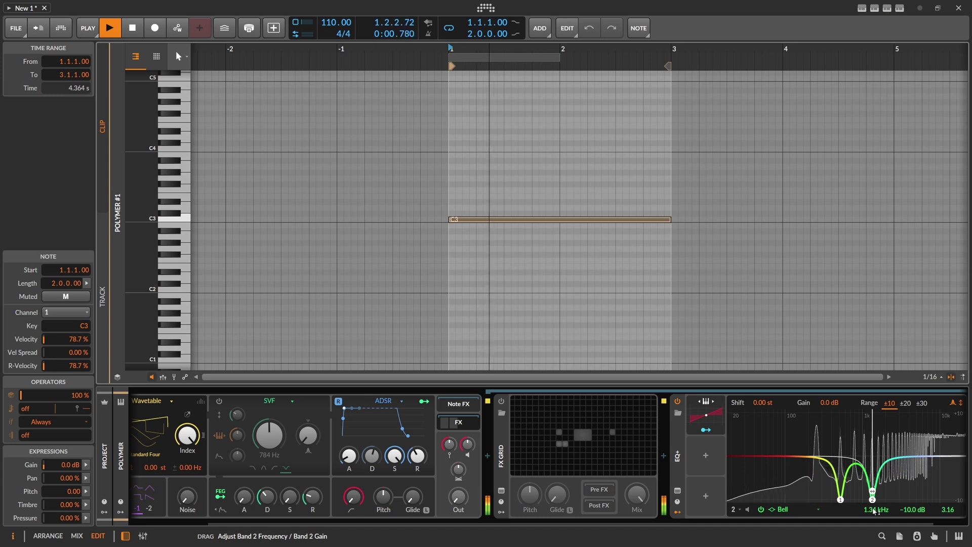
{"action": "key", "text": "shift+Down"}
{"action": "key", "text": "shift+Down"}
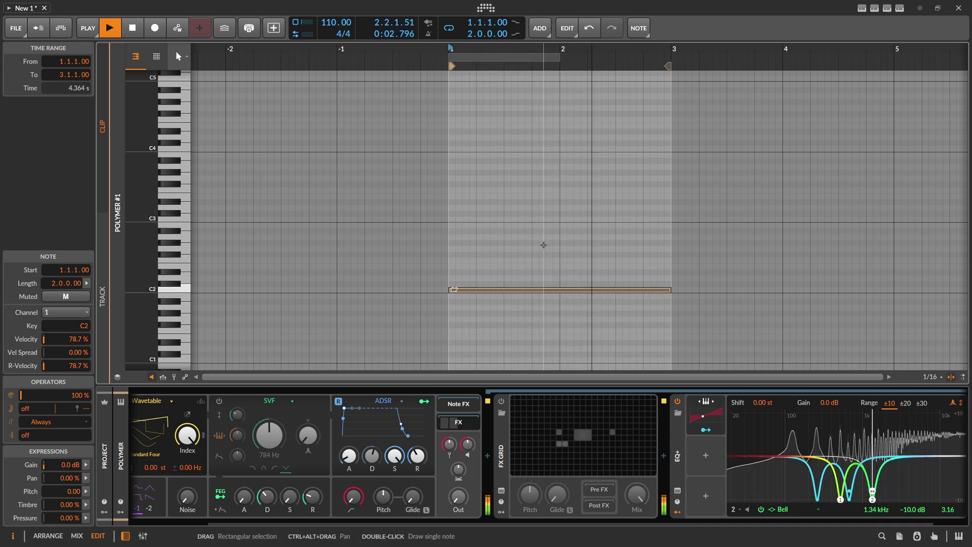
{"action": "scroll", "coordinate": [543, 244], "scroll_direction": "down", "scroll_amount": 2}
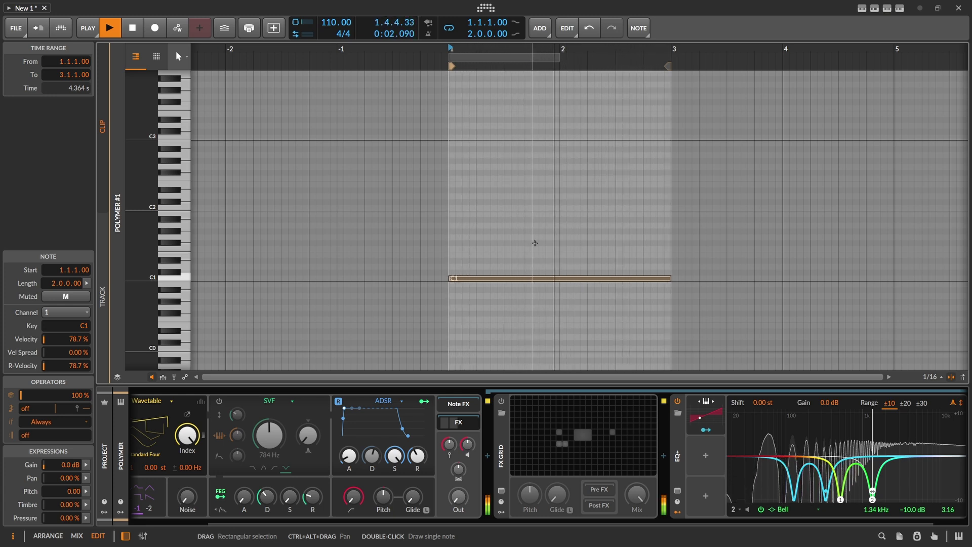
{"action": "scroll", "coordinate": [358, 462], "scroll_direction": "left", "scroll_amount": 2}
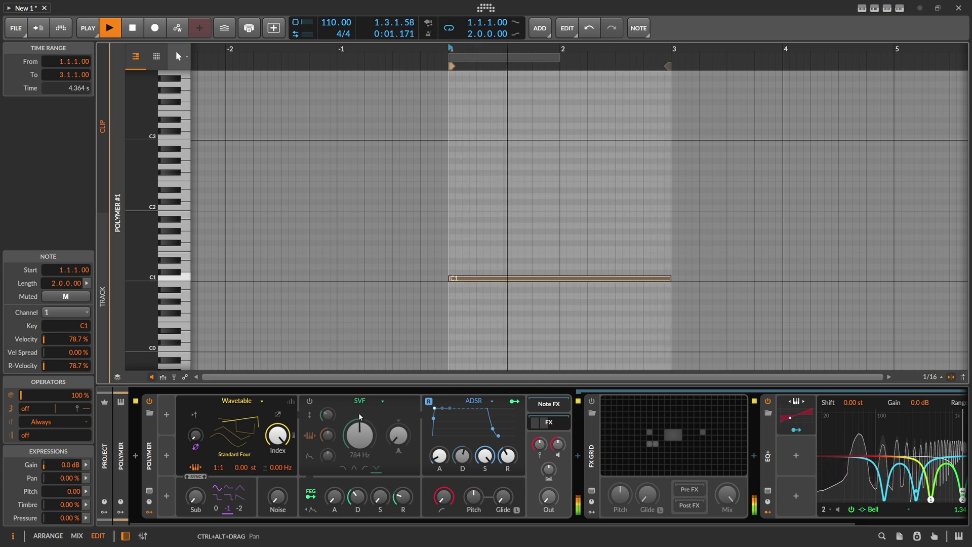
Open the FX Grid editor and inspect the 4:1 Ratio module feeding the SVF cutoff
{"action": "left_click", "coordinate": [663, 436]}
{"action": "left_click", "coordinate": [388, 286]}
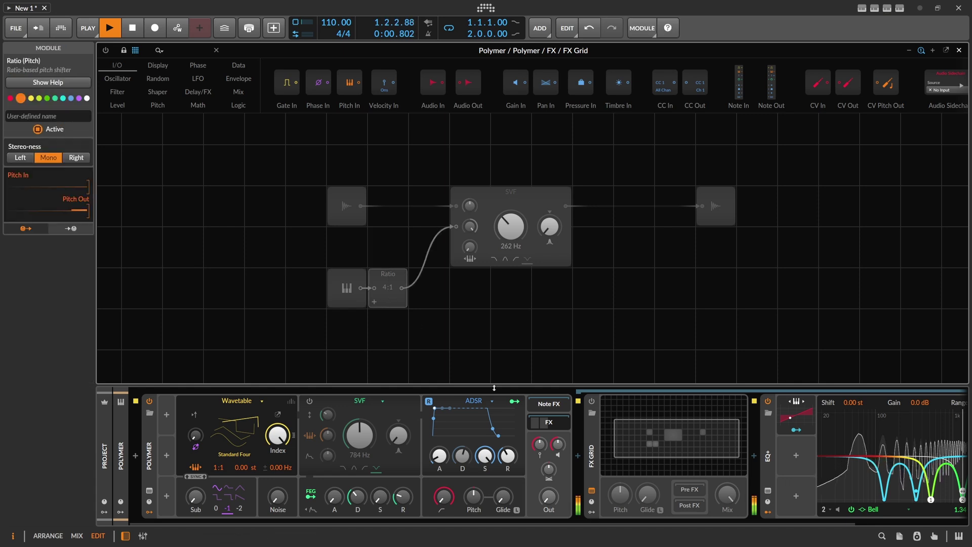
{"action": "scroll", "coordinate": [456, 525], "scroll_direction": "right", "scroll_amount": 3}
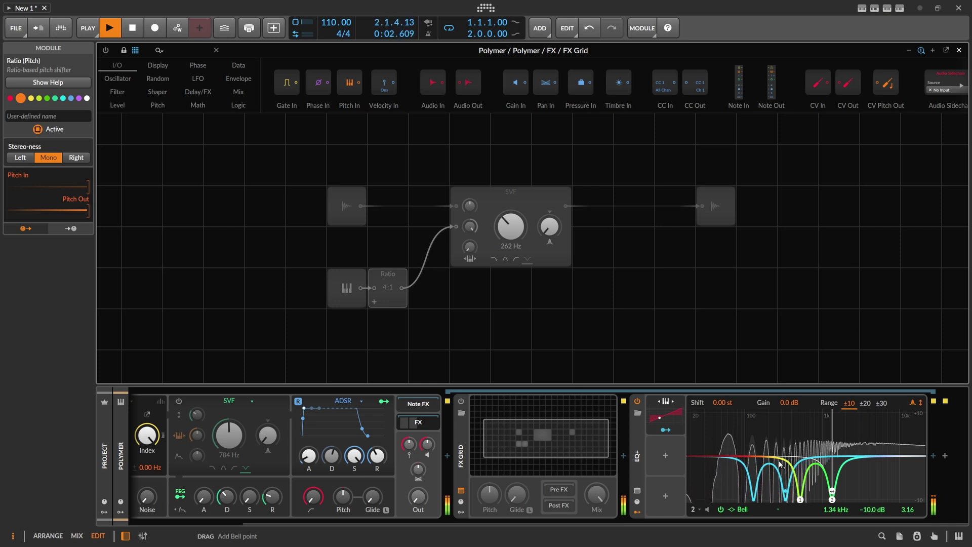
{"action": "scroll", "coordinate": [521, 518], "scroll_direction": "left", "scroll_amount": 3}
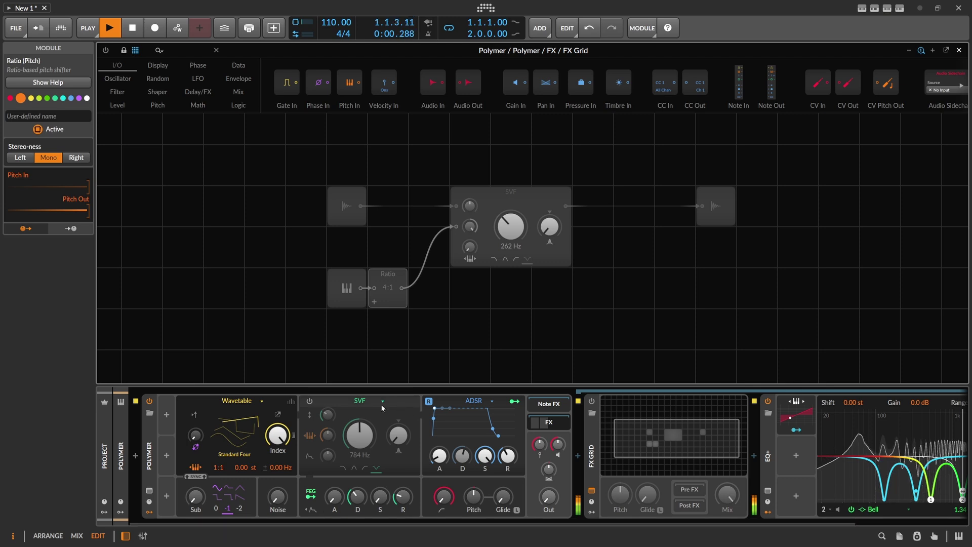
Switch on Polymer's SVF filter at 784 Hz and close the FX Grid editor
{"action": "left_click", "coordinate": [312, 402]}
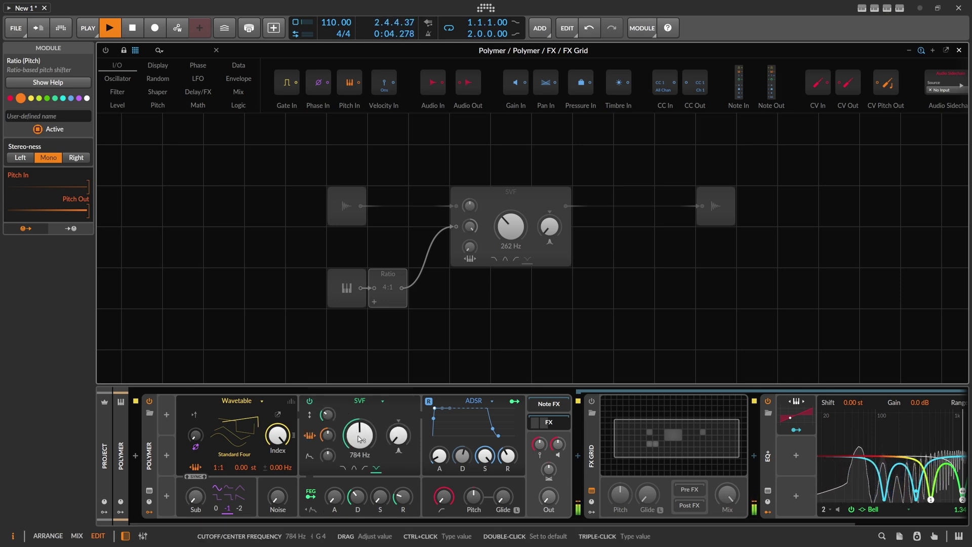
{"action": "left_click", "coordinate": [359, 437], "text": "ctrl"}
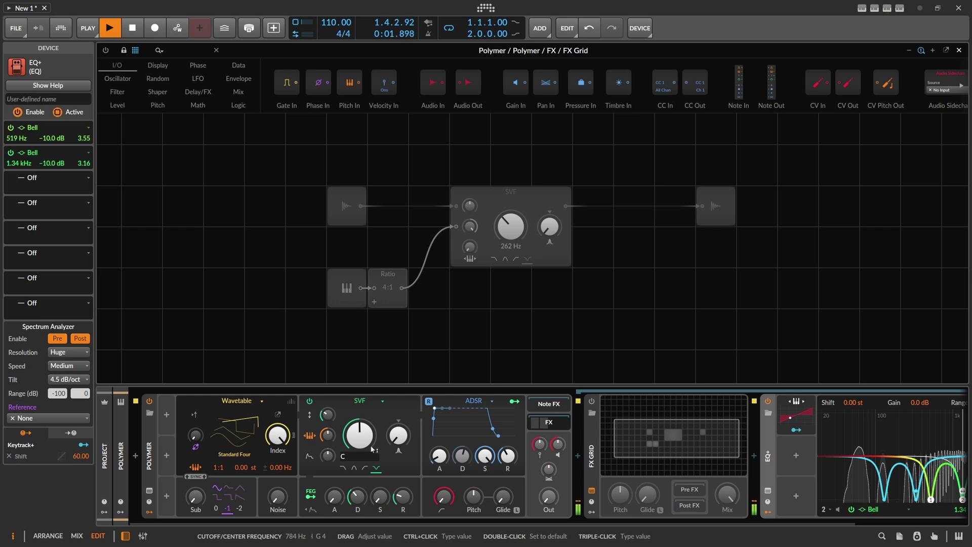
{"action": "key", "text": "Escape"}
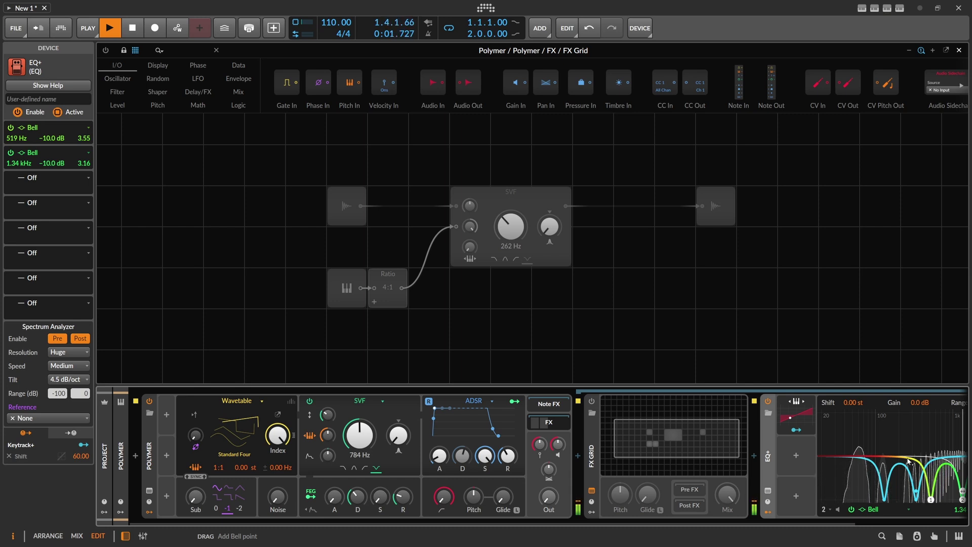
{"action": "left_click", "coordinate": [959, 50]}
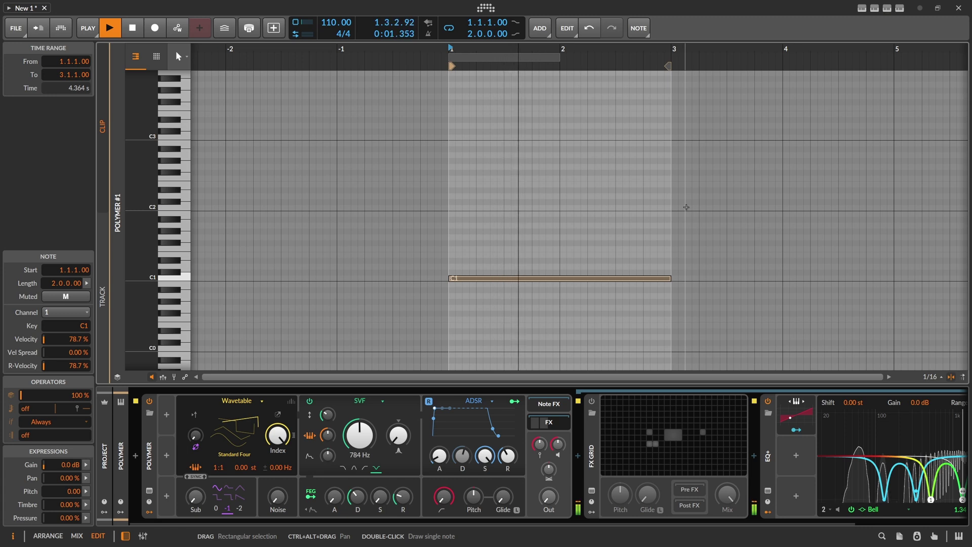